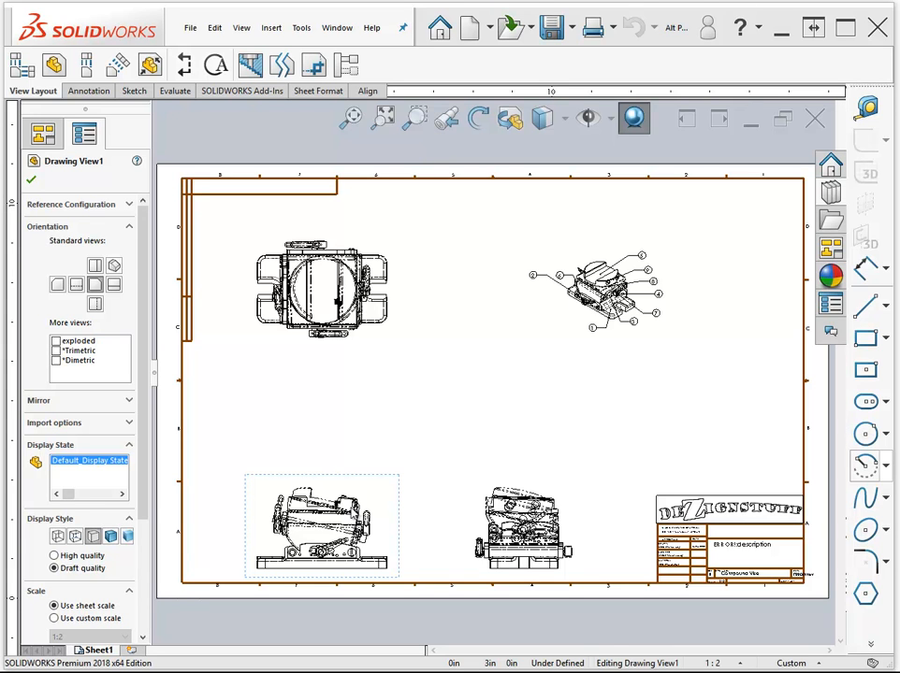
Step: Open the compound vise assembly model from the projected side view on the Alt Position View drawing
scroll(421, 572, up, 3)
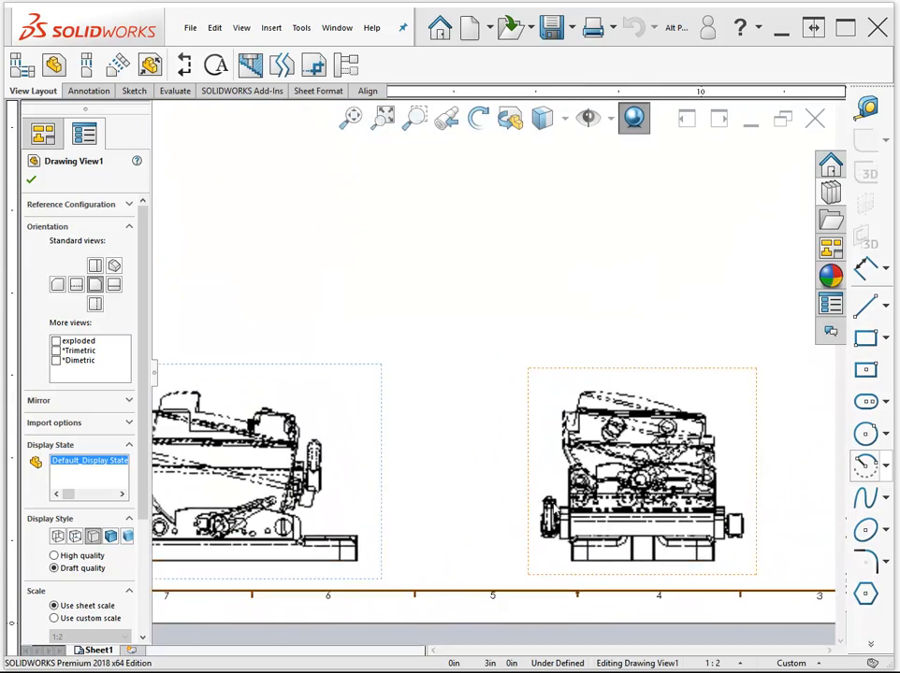
scroll(557, 506, up, 3)
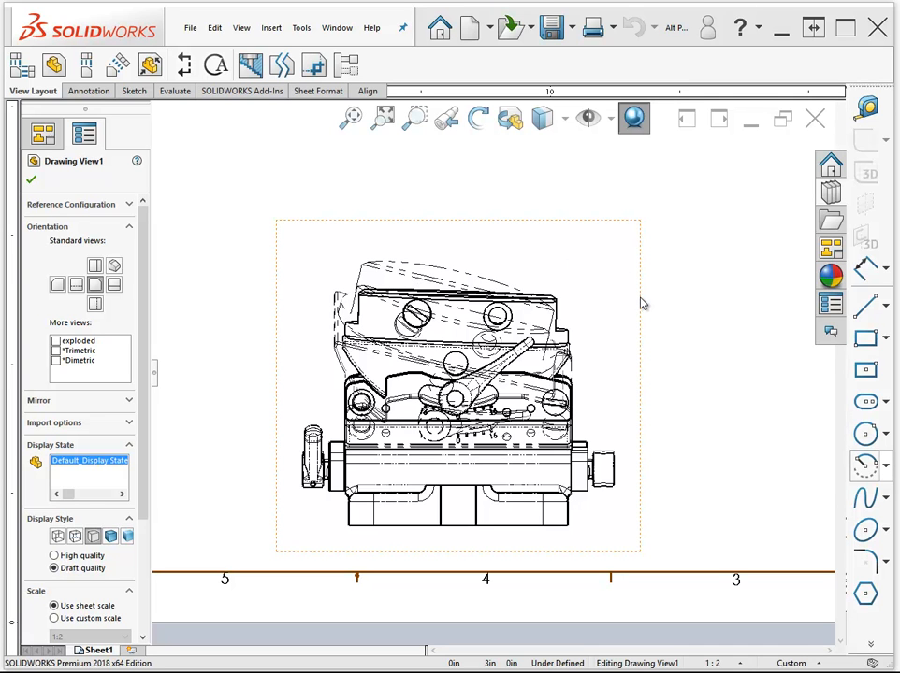
right_click(603, 298)
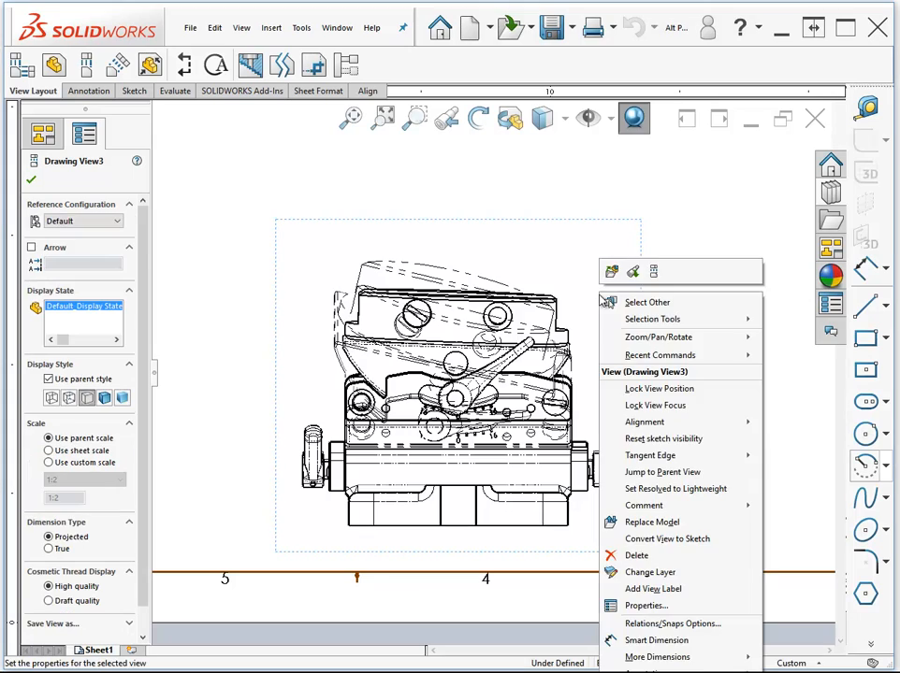
click(609, 272)
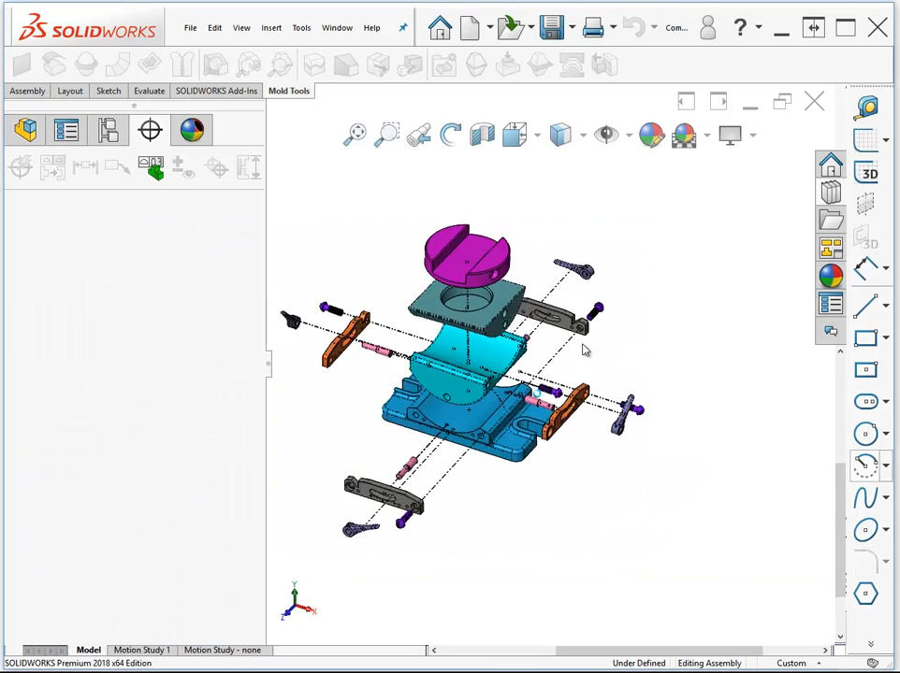
Step: Review the vise's configurations by activating AltPosition_Default_1, Default and exploded config in turn
middle_drag(587, 348, 529, 353)
click(108, 130)
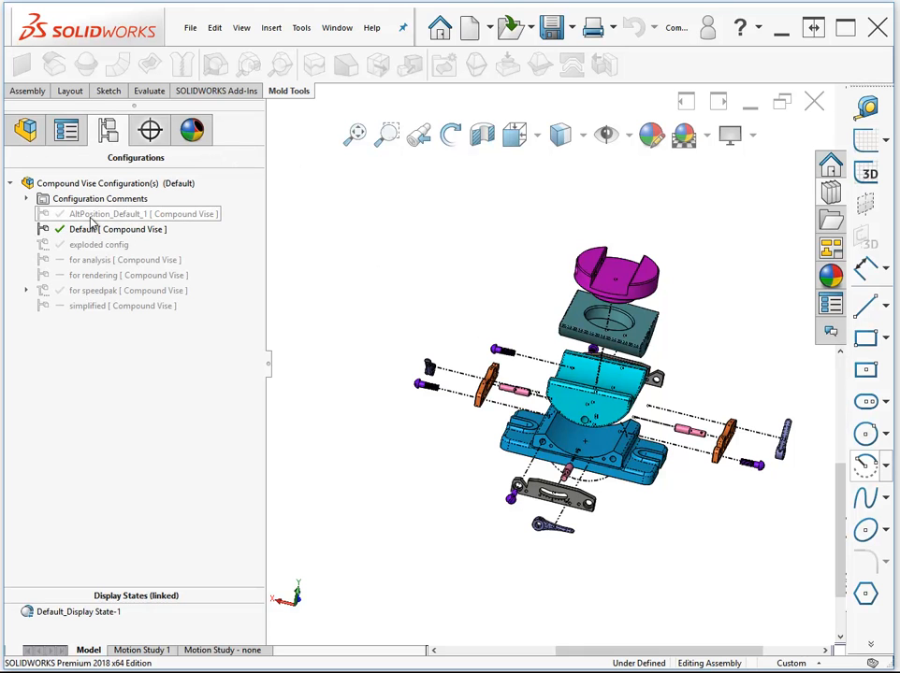
double_click(90, 215)
click(87, 231)
double_click(88, 231)
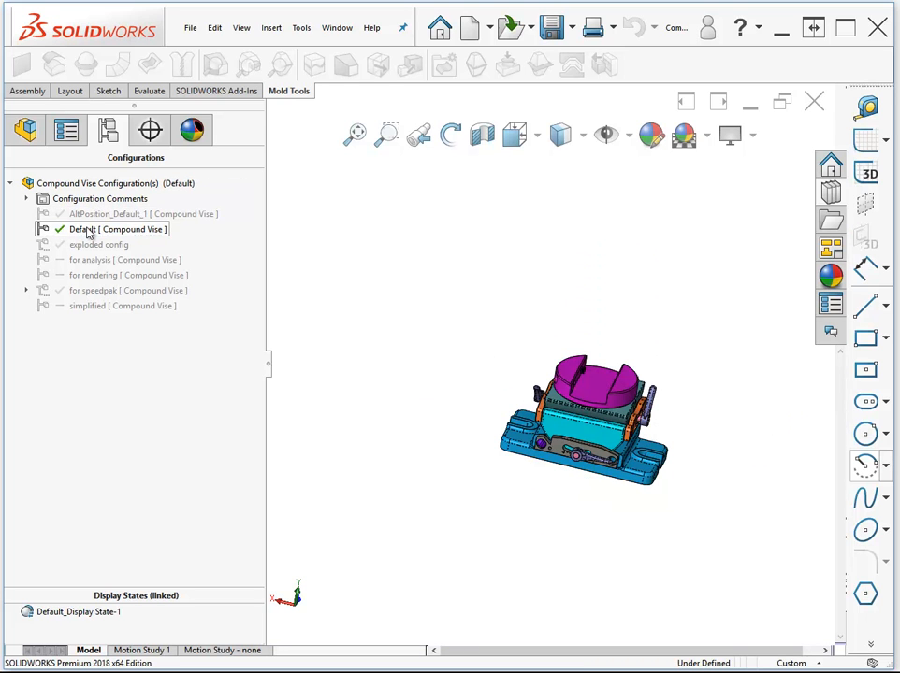
double_click(87, 245)
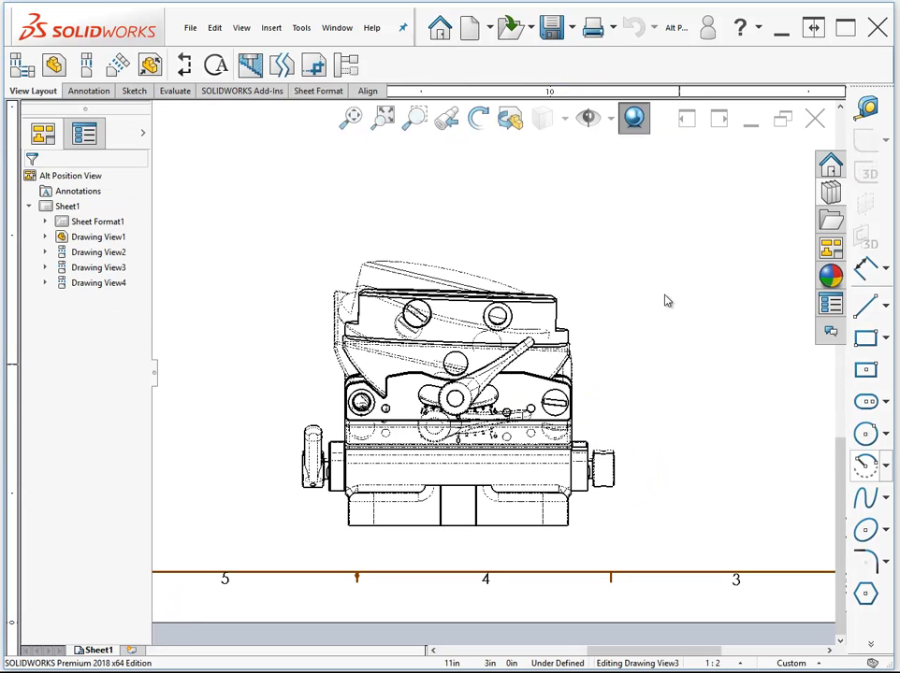
Step: Open the SF casting assembly.SLDDRW drawing and bring its front view into focus
click(511, 27)
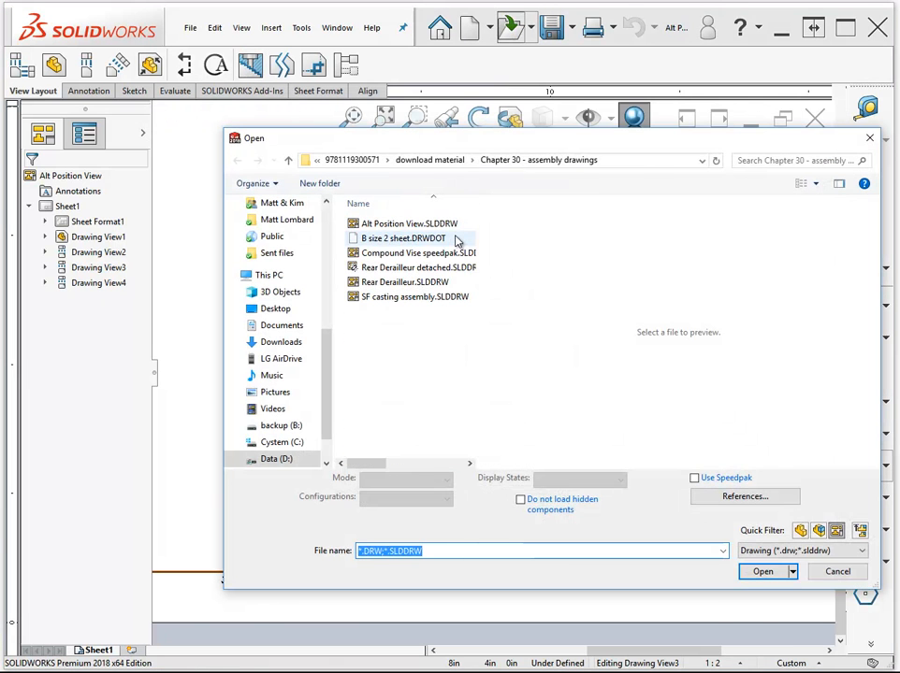
double_click(414, 296)
scroll(468, 465, down, 5)
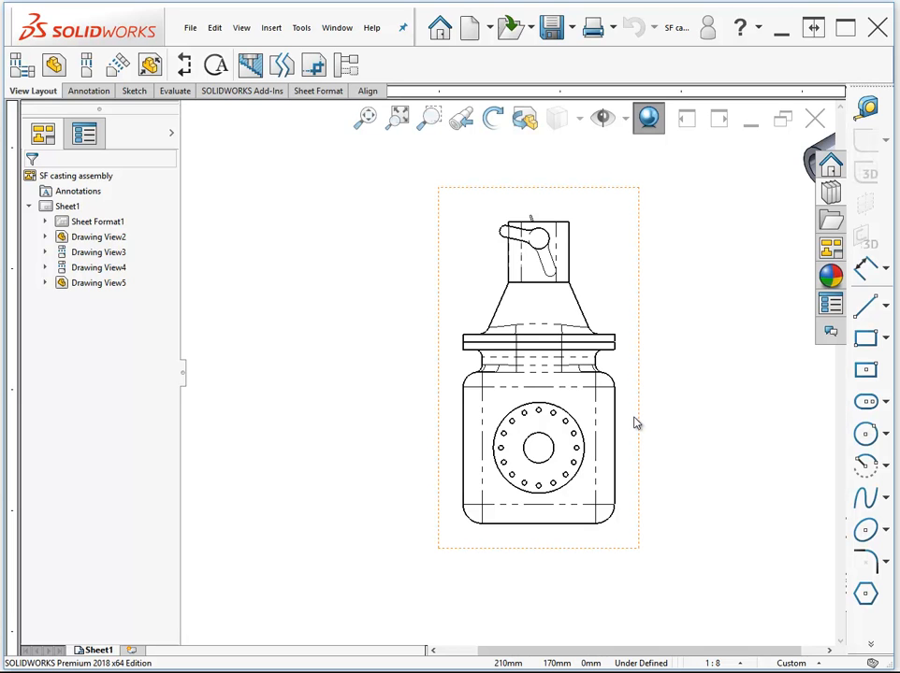
Step: Start a broken-out section on the casting's front view and sketch a closed spline around the right-hand portion of the part
click(251, 73)
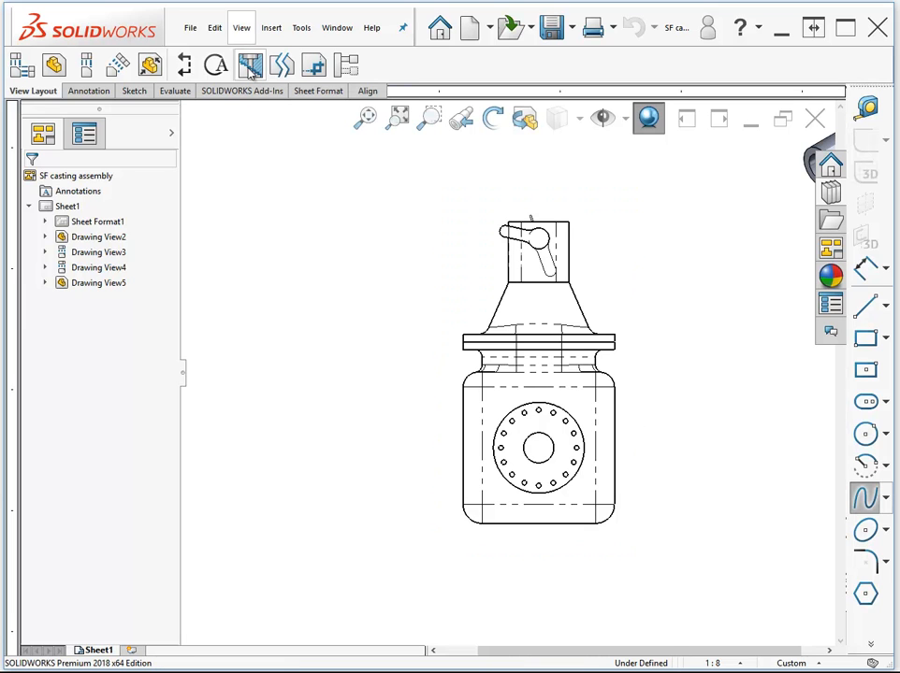
click(615, 296)
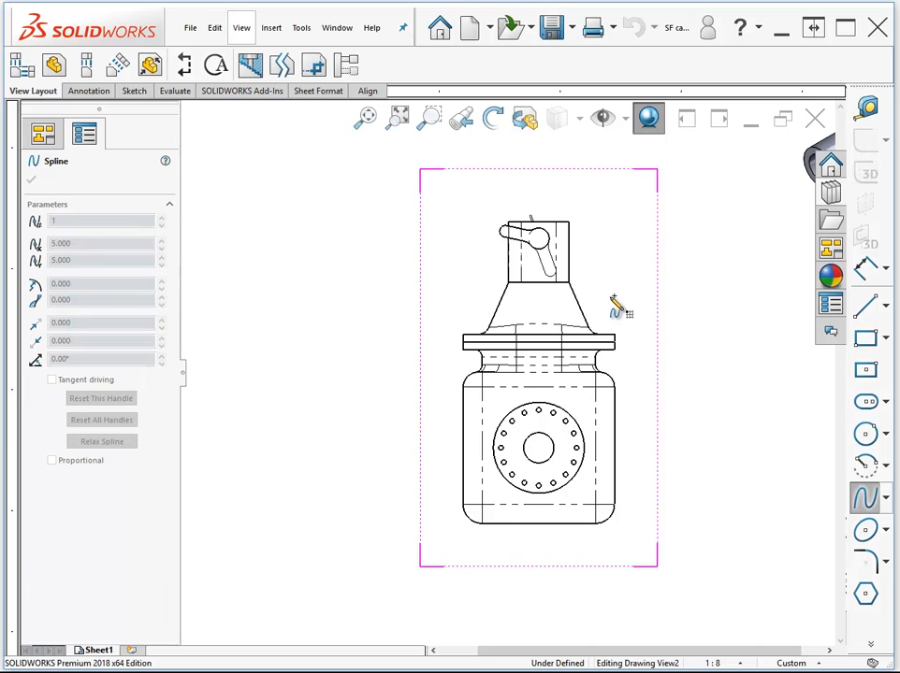
click(552, 297)
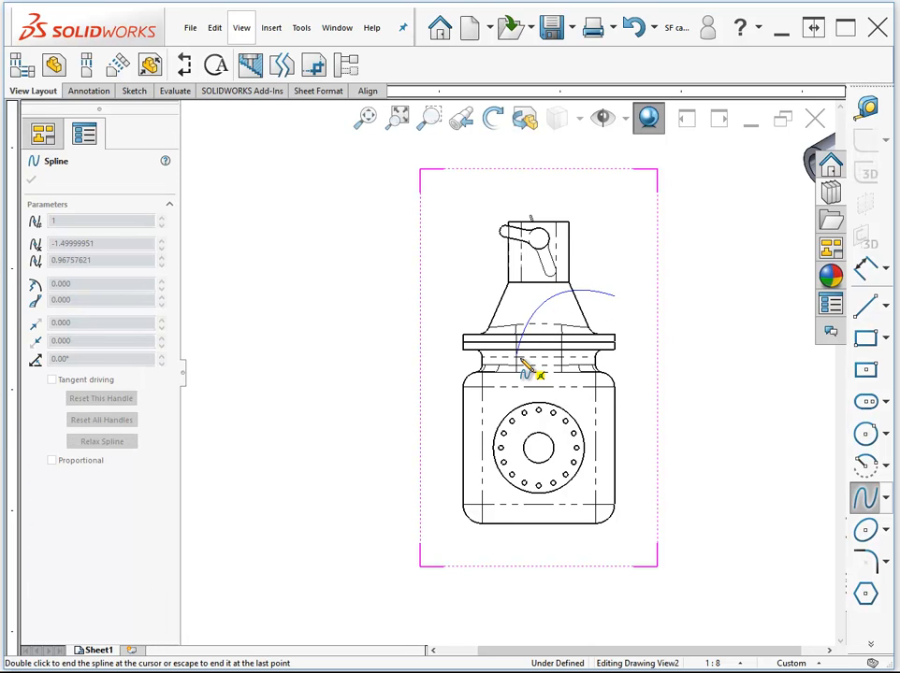
click(499, 398)
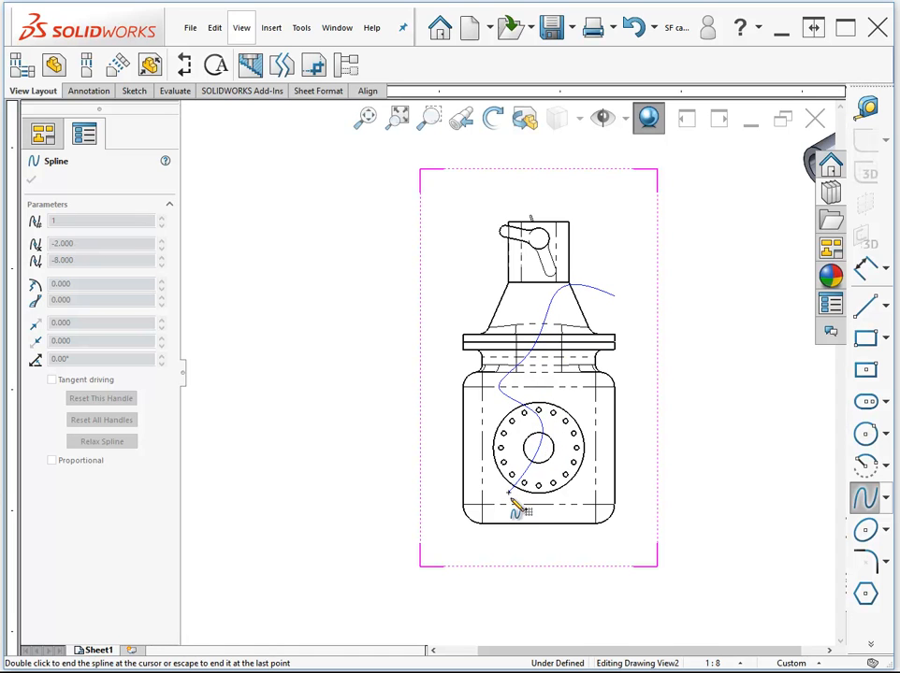
click(566, 521)
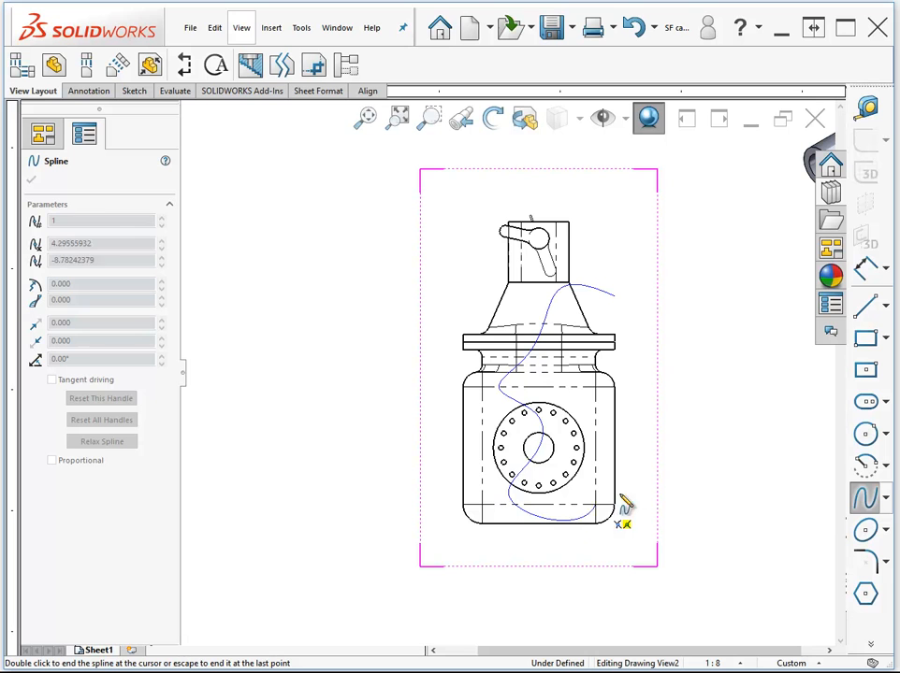
click(642, 466)
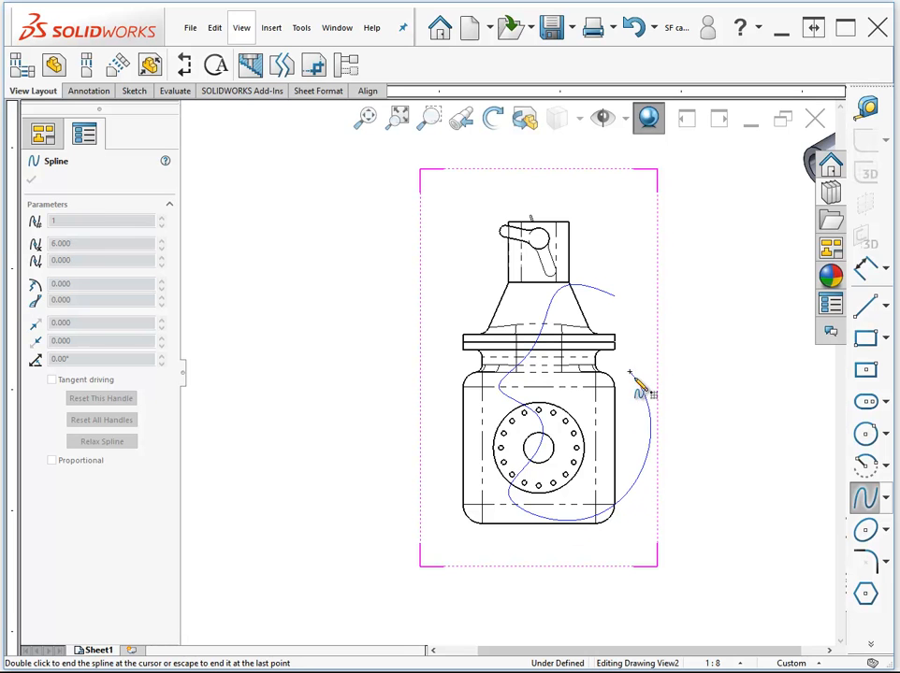
double_click(618, 307)
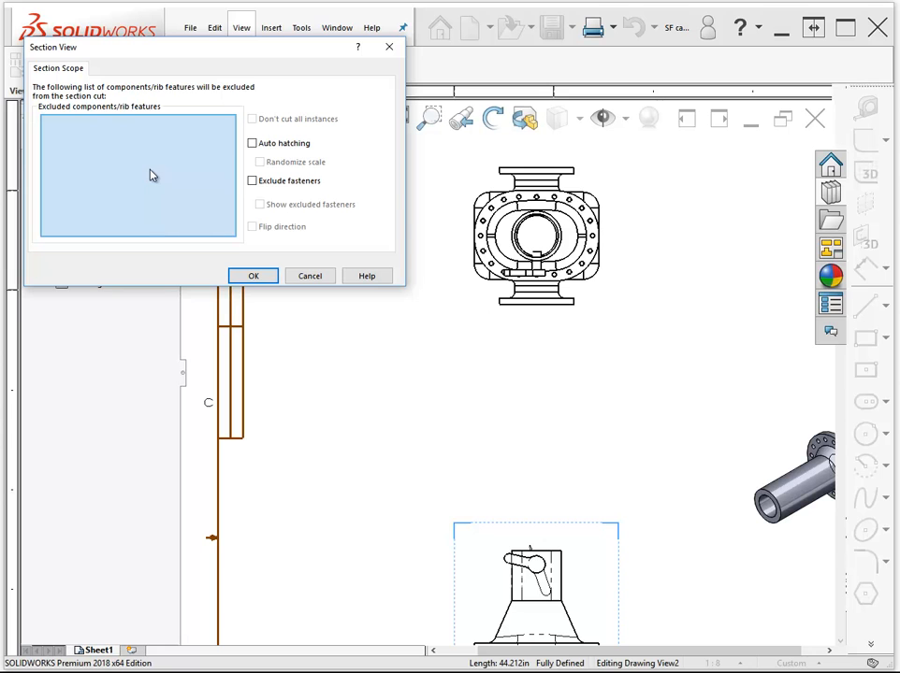
Step: Accept the section scope and create the broken-out section with its depth set to an axis picked in the top view
click(506, 240)
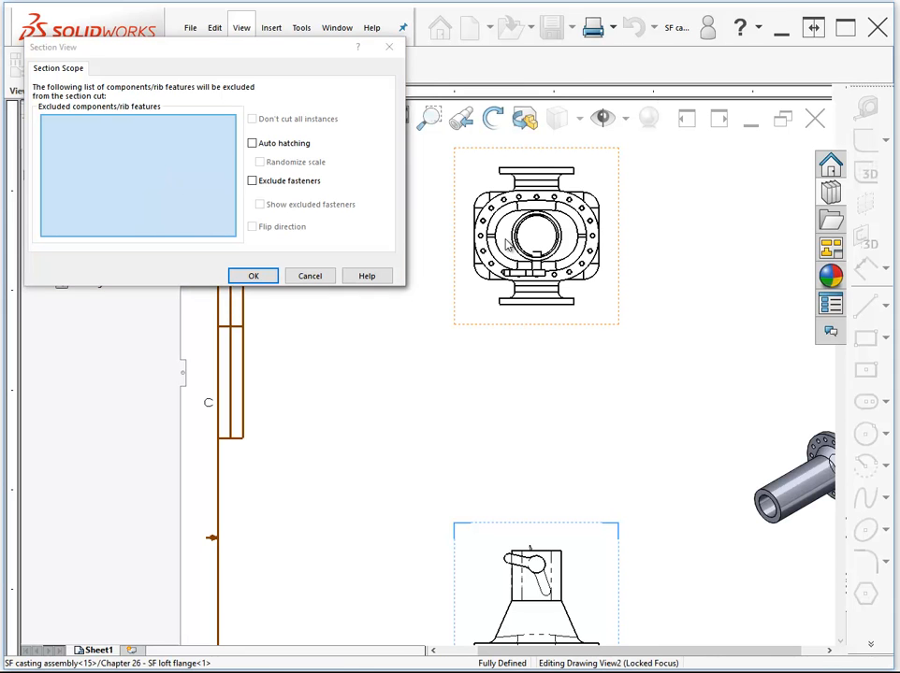
click(254, 275)
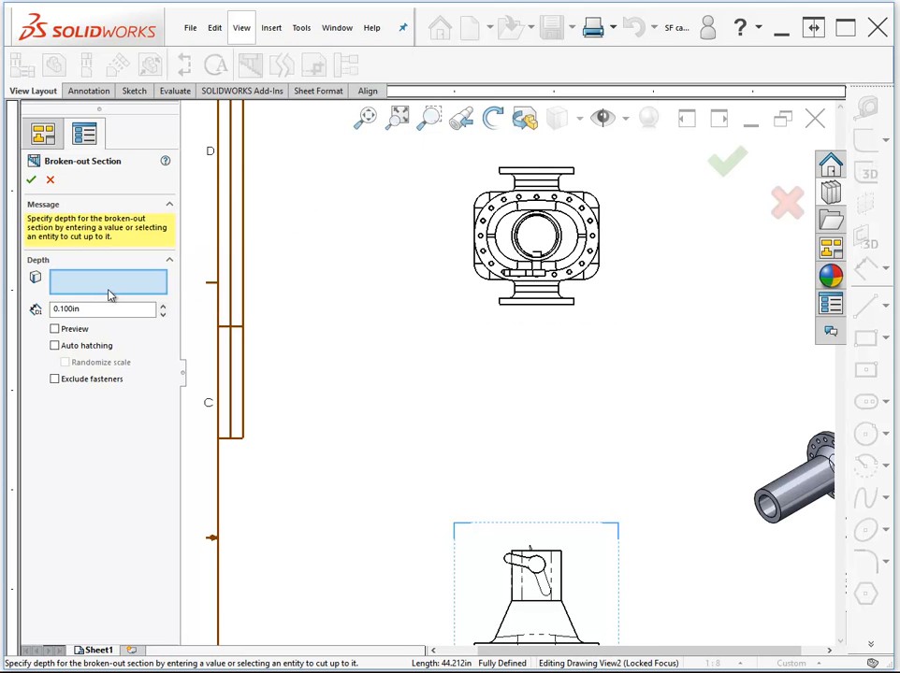
click(567, 239)
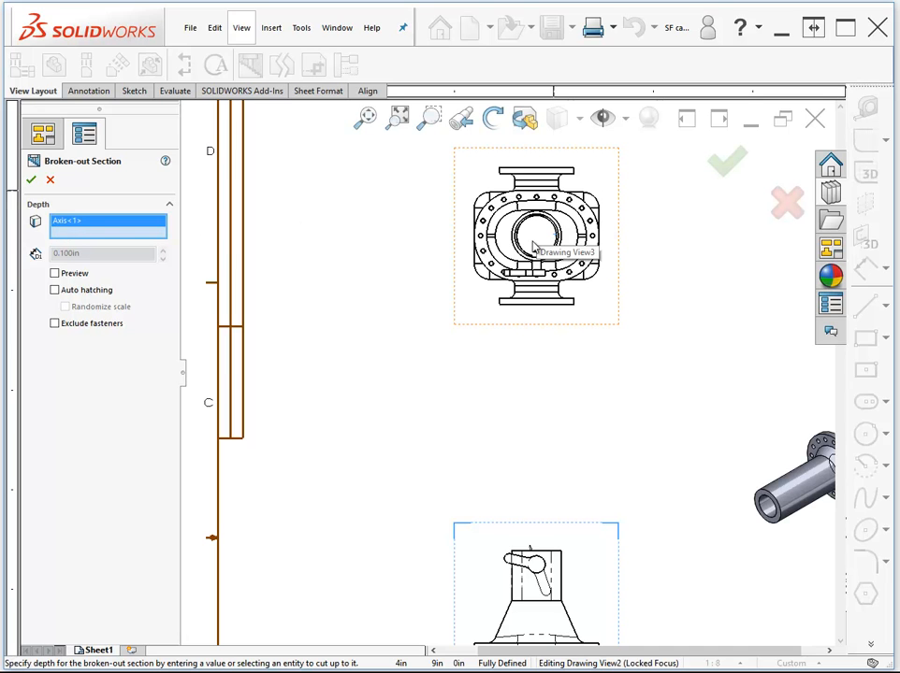
click(31, 179)
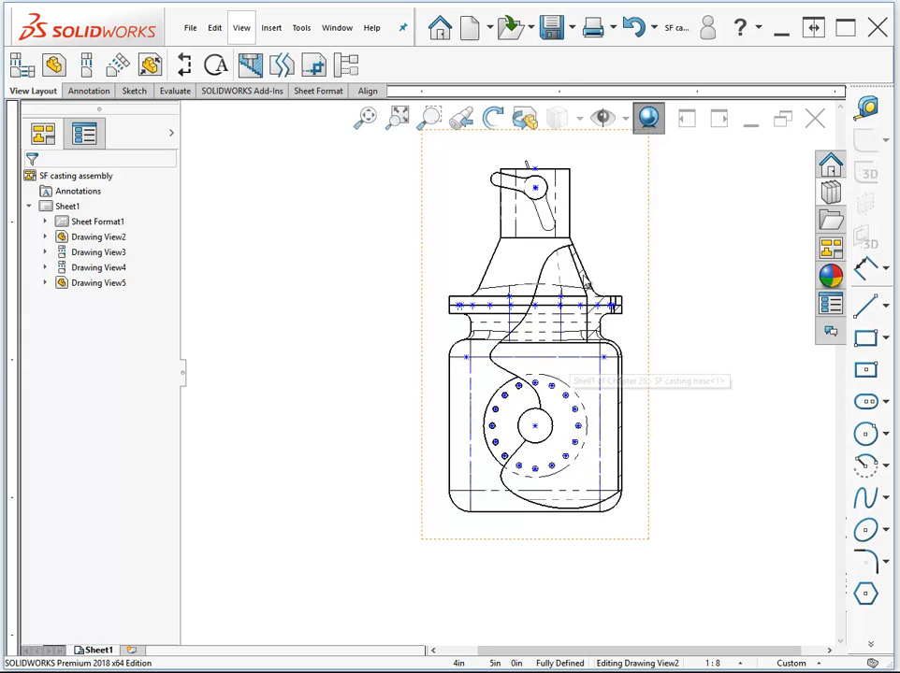
Step: Hide the temporary axes in the drawing views
click(625, 117)
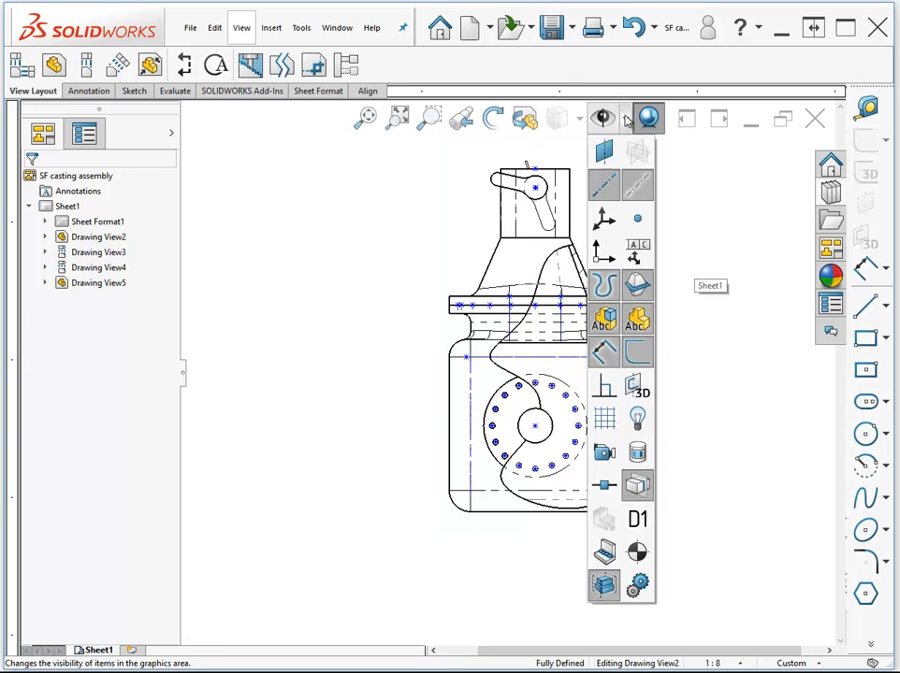
click(627, 178)
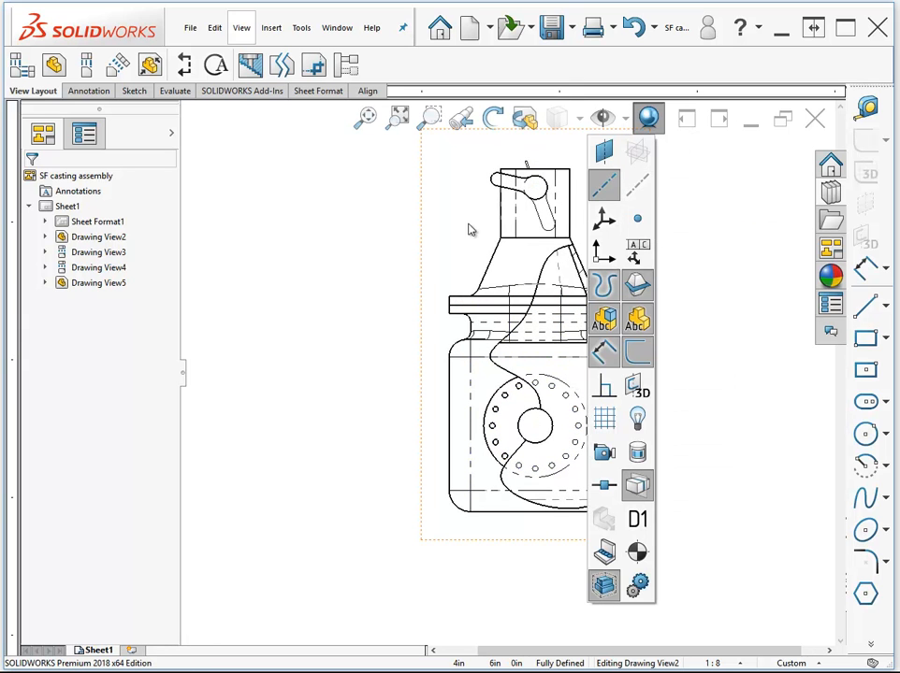
click(371, 258)
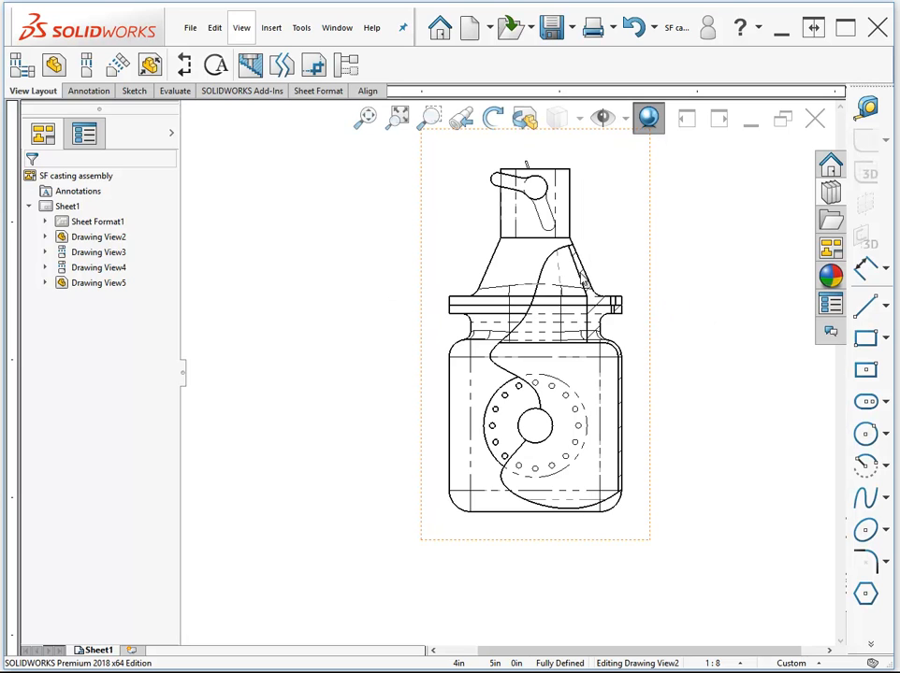
click(630, 364)
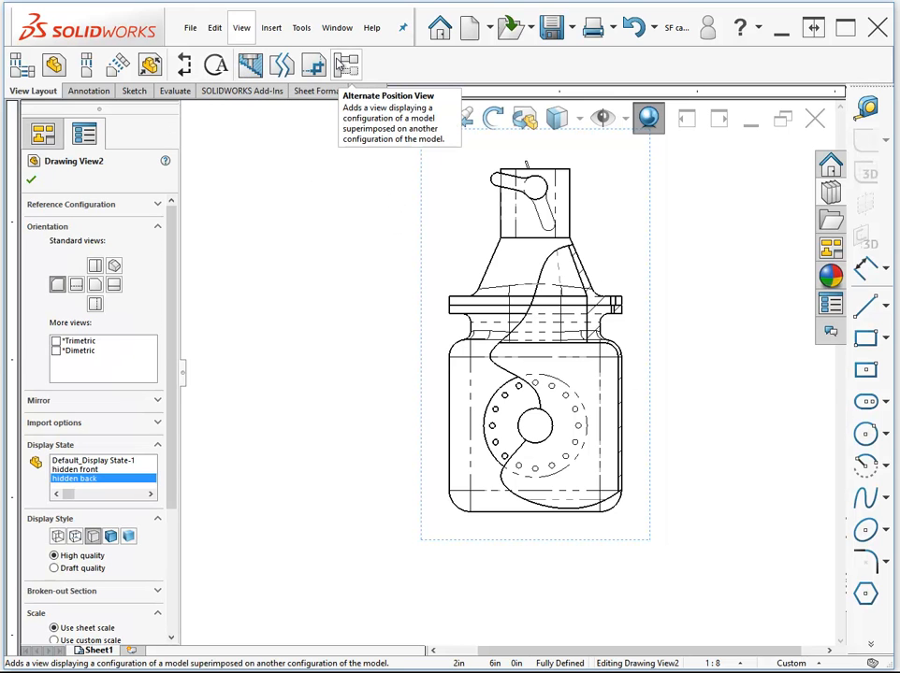
click(361, 203)
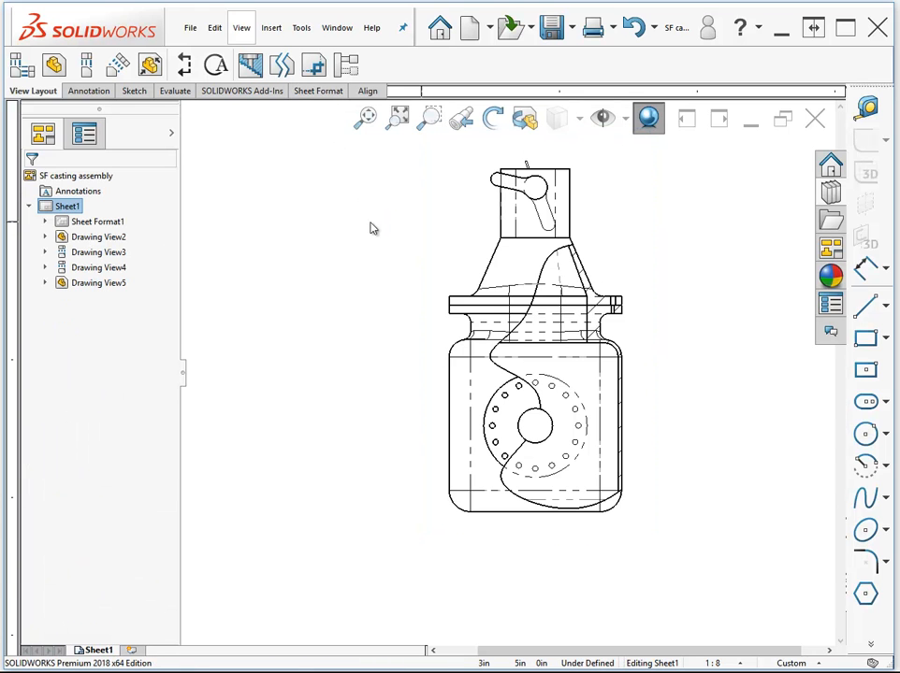
Step: Examine the exploded isometric view's reference configuration and exploded state options
key(f)
scroll(575, 315, up, 6)
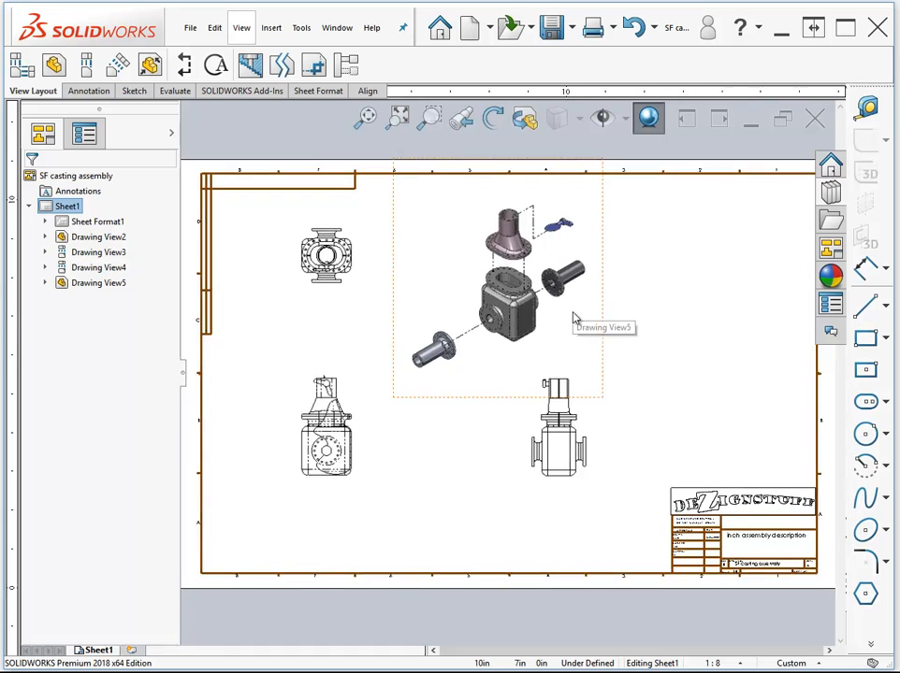
scroll(633, 363, up, 3)
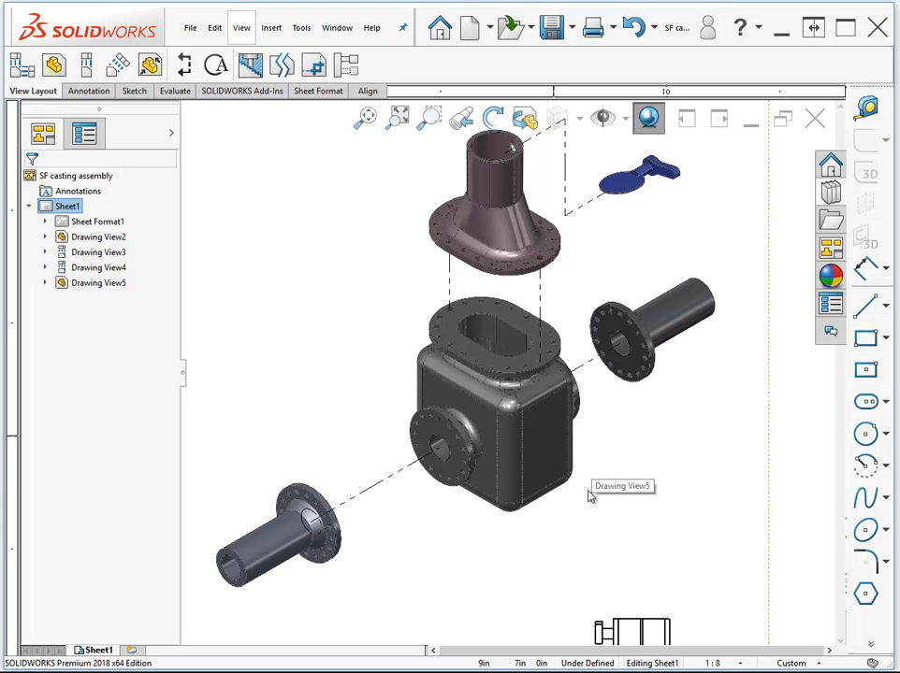
click(636, 460)
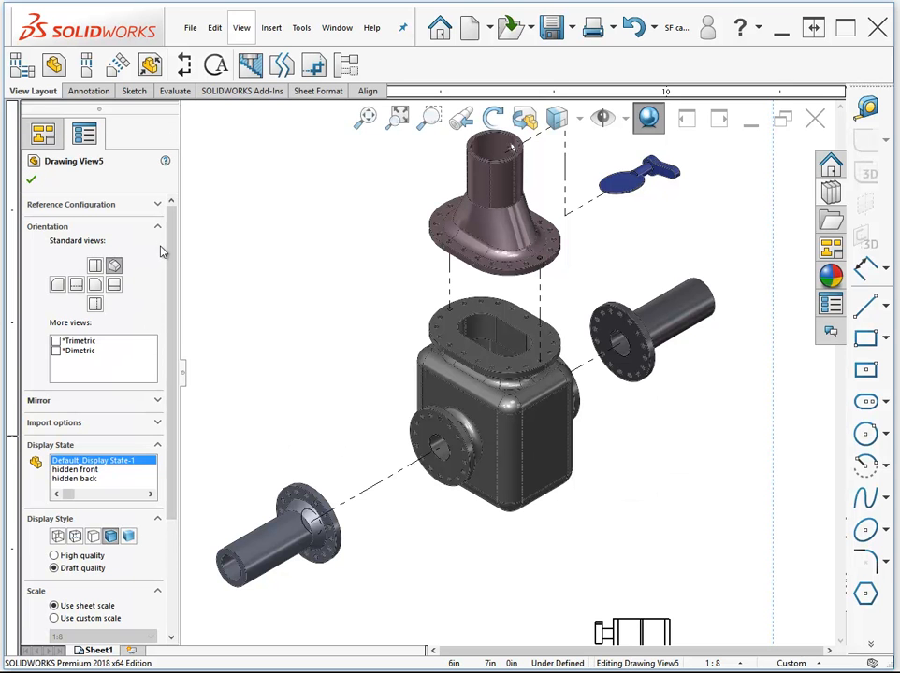
click(157, 203)
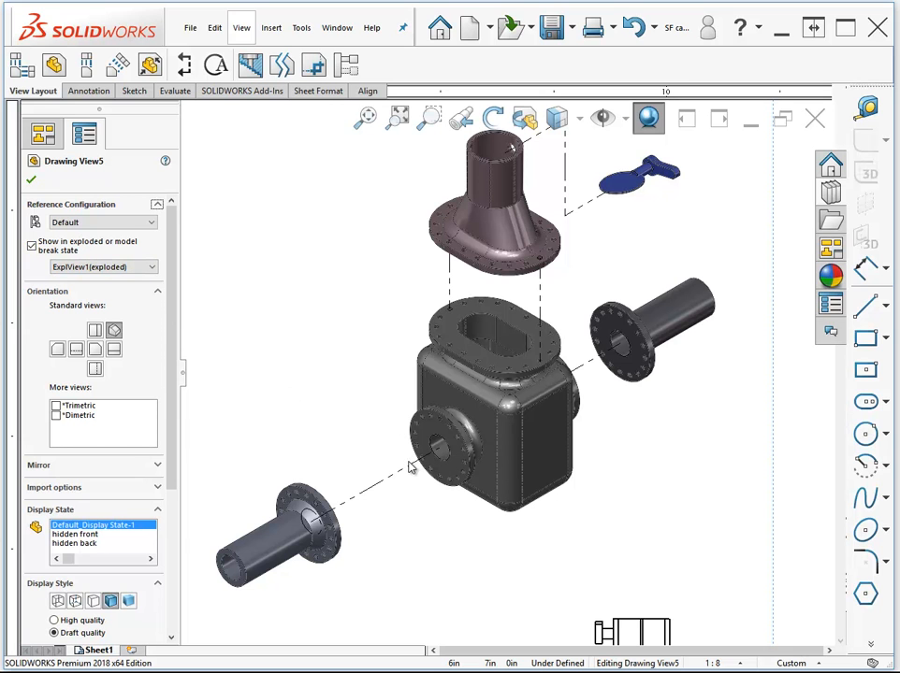
click(152, 267)
click(152, 267)
click(154, 222)
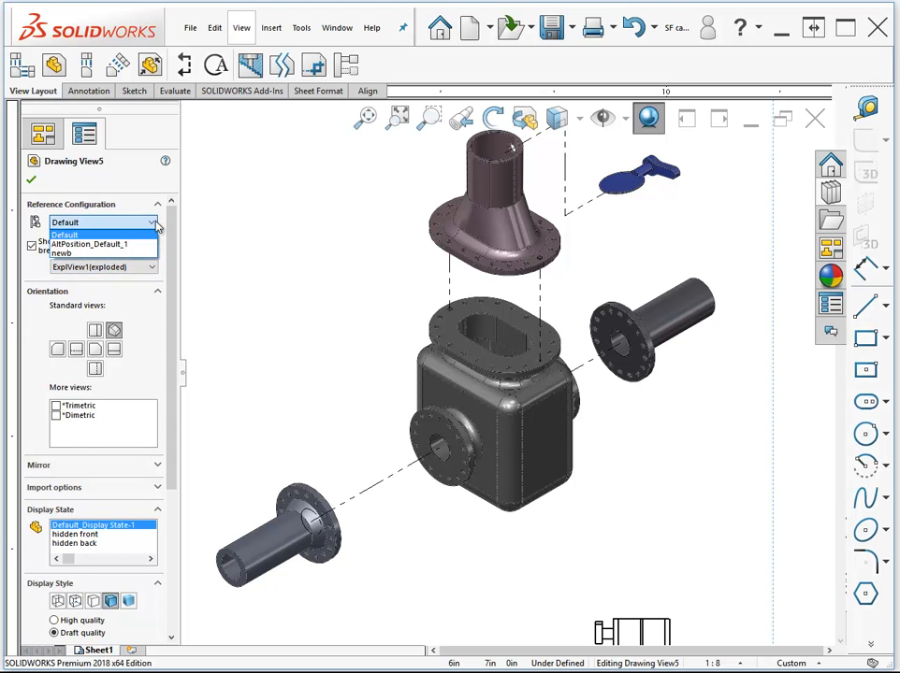
click(191, 233)
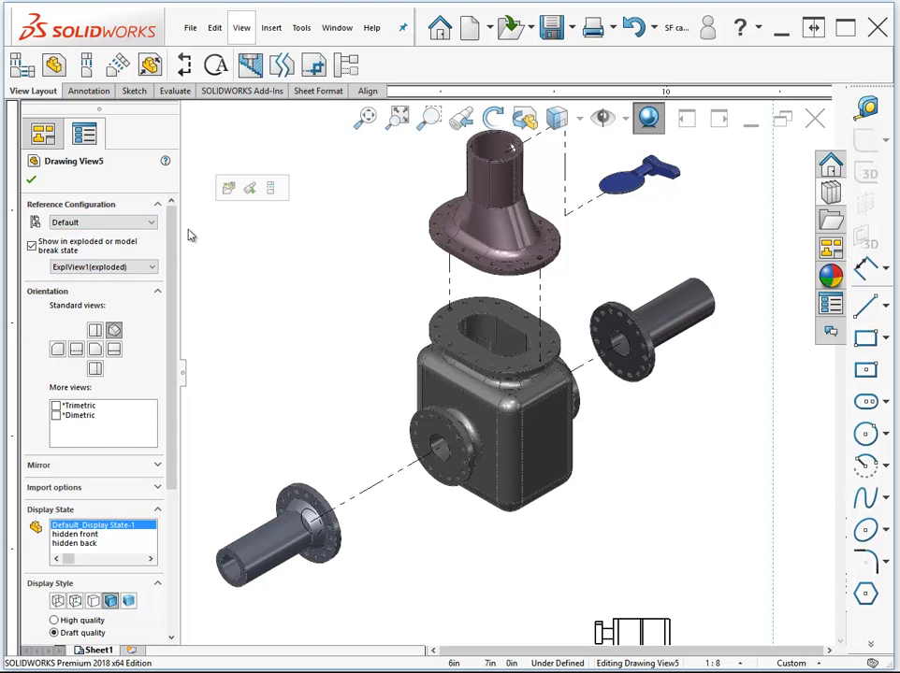
Step: Switch to the Alt Position View drawing and from there to the Rear Derailleur drawing
key(f)
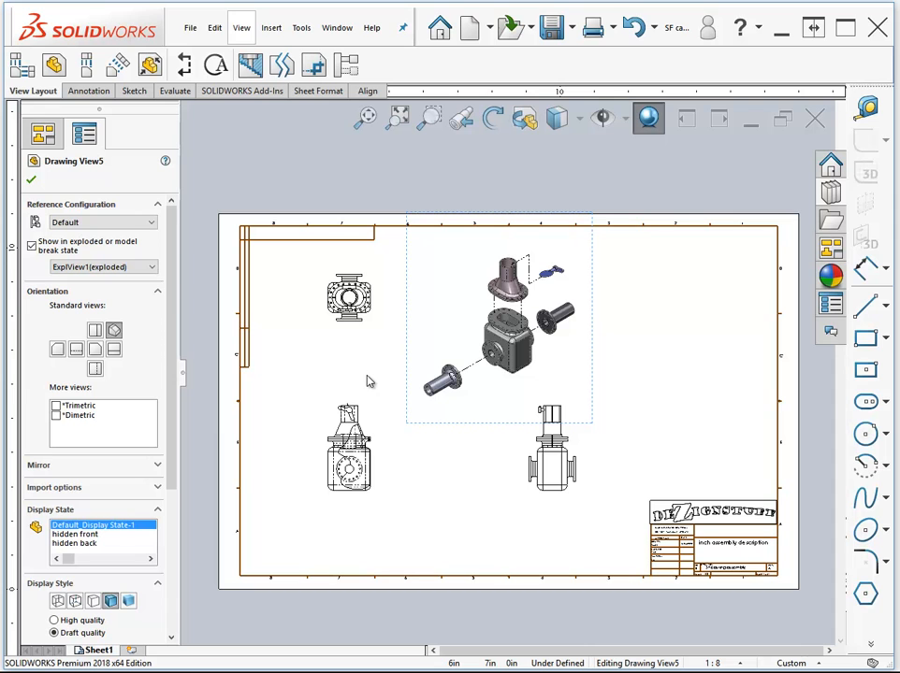
key(Tab)
click(287, 343)
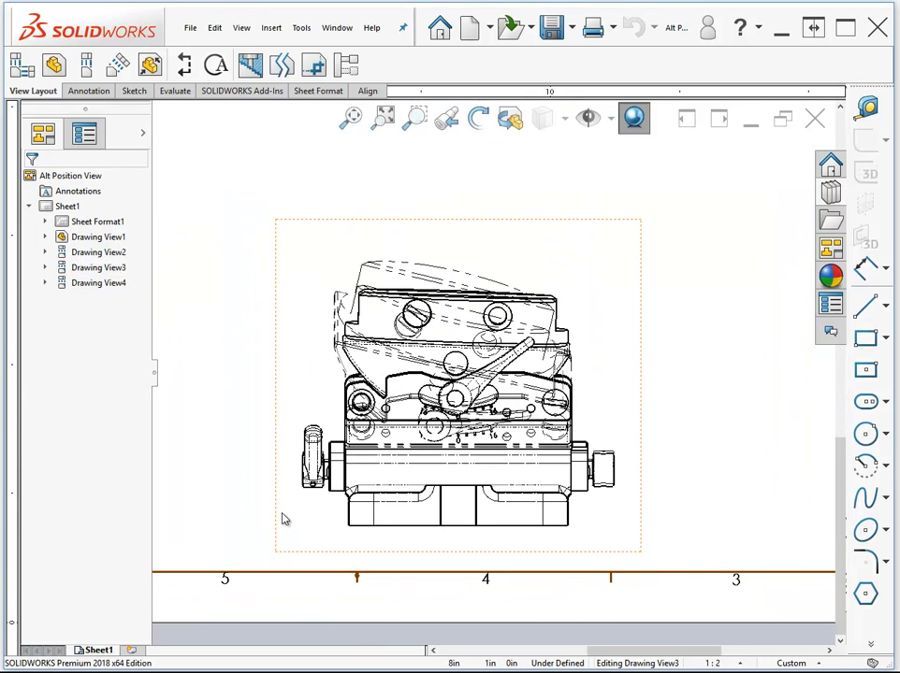
key(ctrl+Tab)
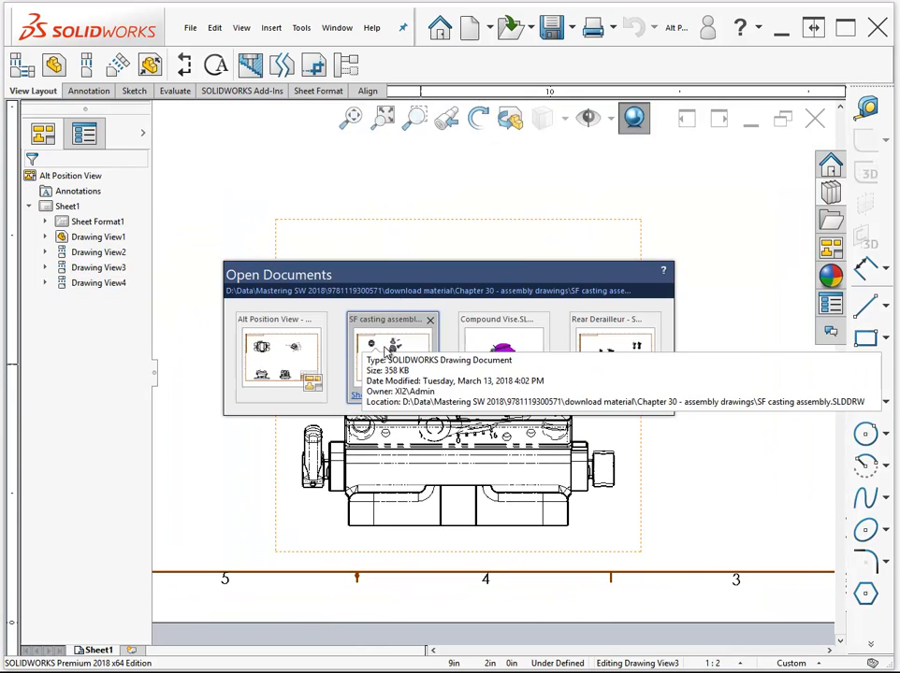
click(591, 344)
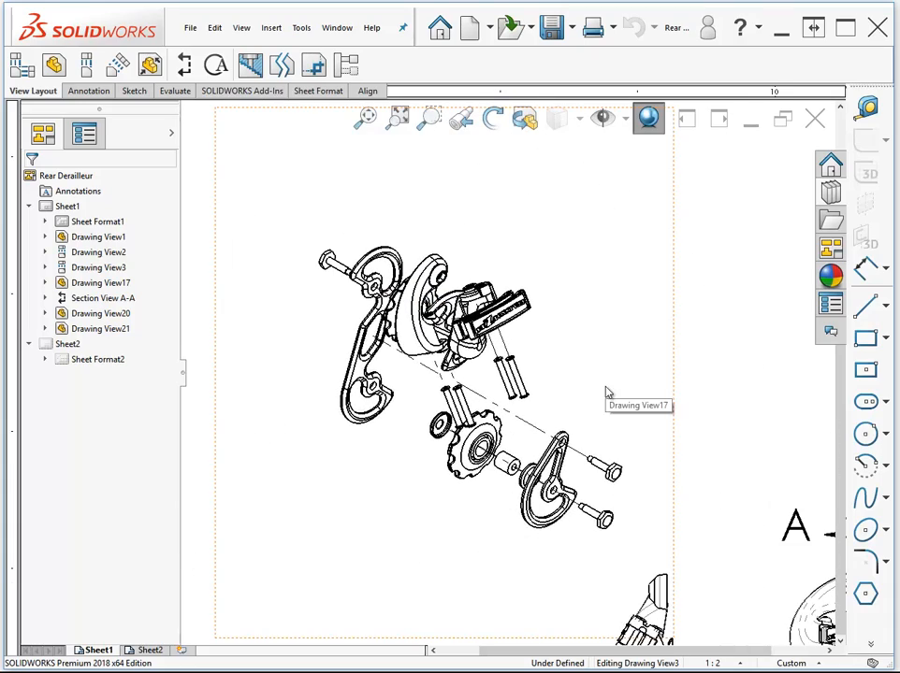
Step: Examine the exploded, section and isometric views on Sheet1, and inspect the display state settings of the two isometric views
scroll(610, 393, up, 3)
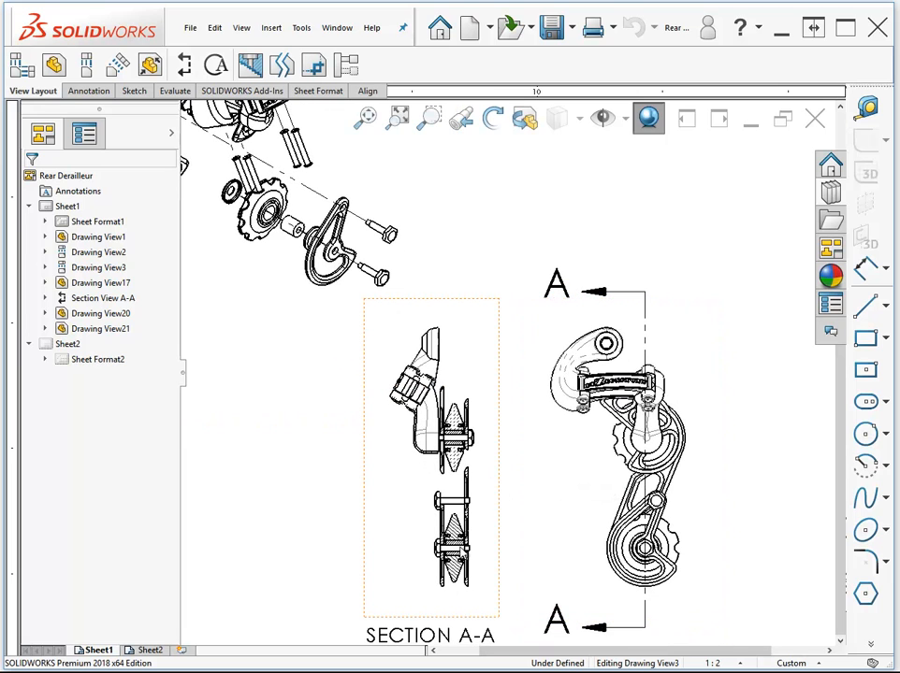
scroll(536, 485, up, 4)
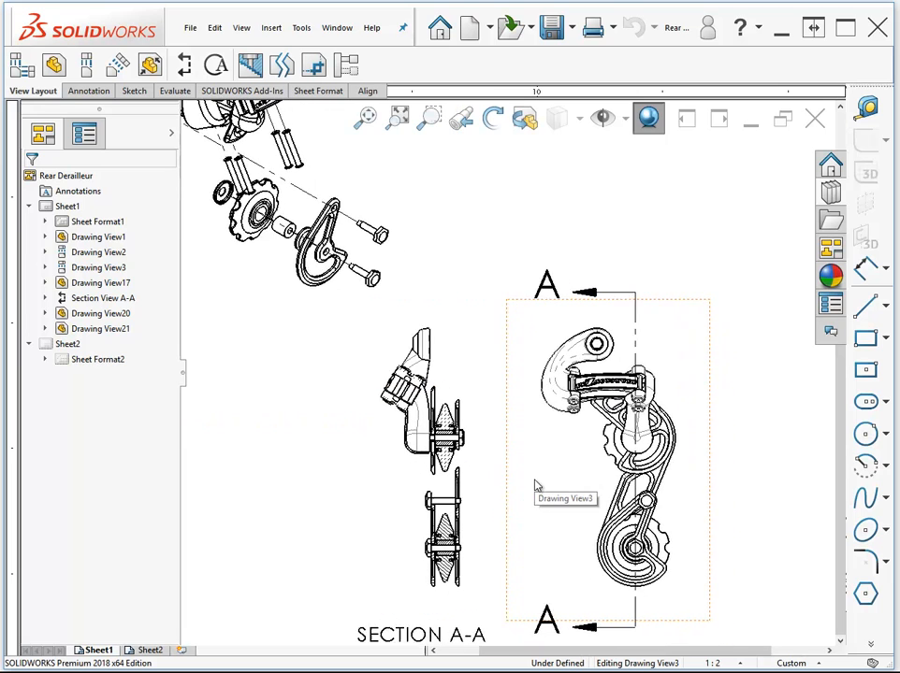
scroll(642, 372, down, 6)
scroll(642, 372, down, 3)
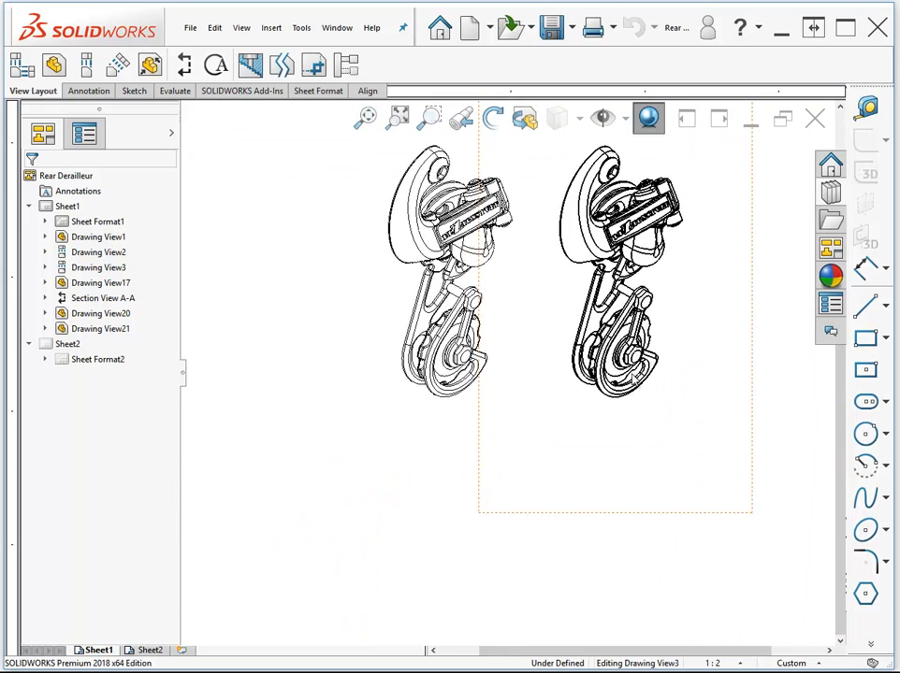
click(688, 372)
click(329, 334)
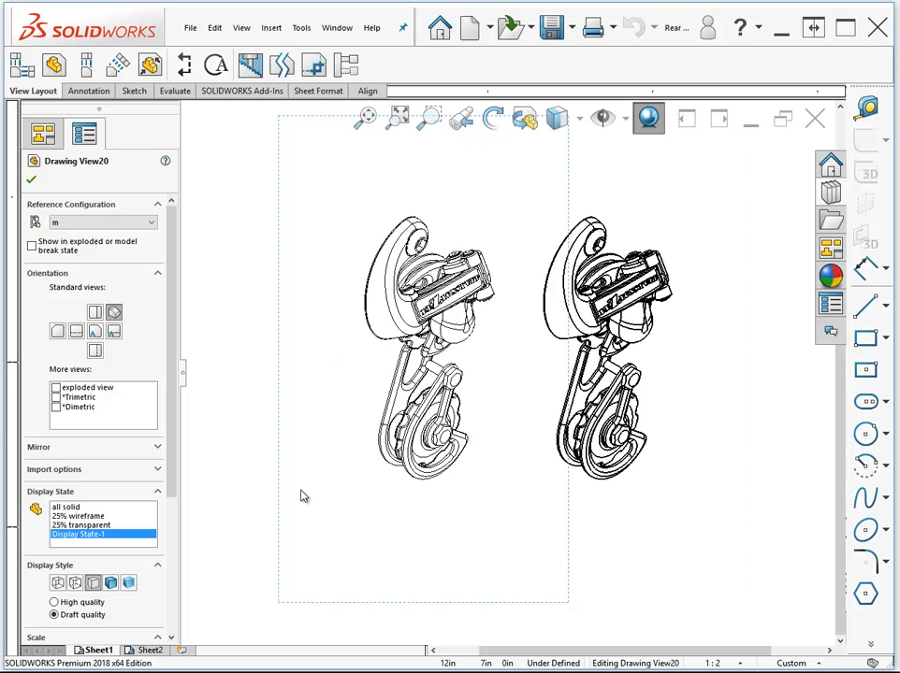
Step: Switch to Sheet2 and start a new model view using the part file Cage Hanger.SLDPRT
click(148, 651)
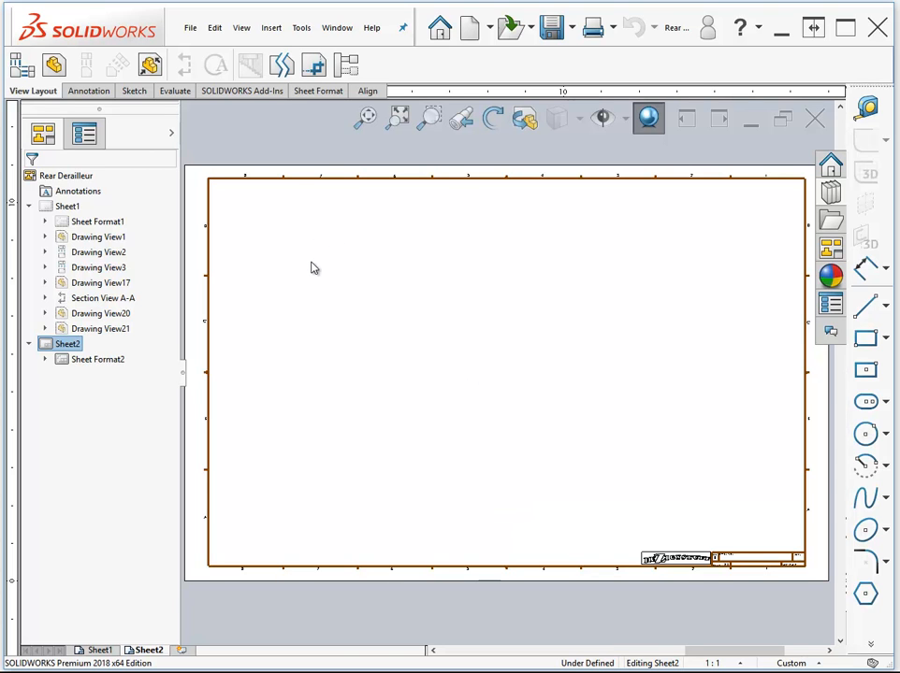
click(274, 31)
mouse_move(315, 83)
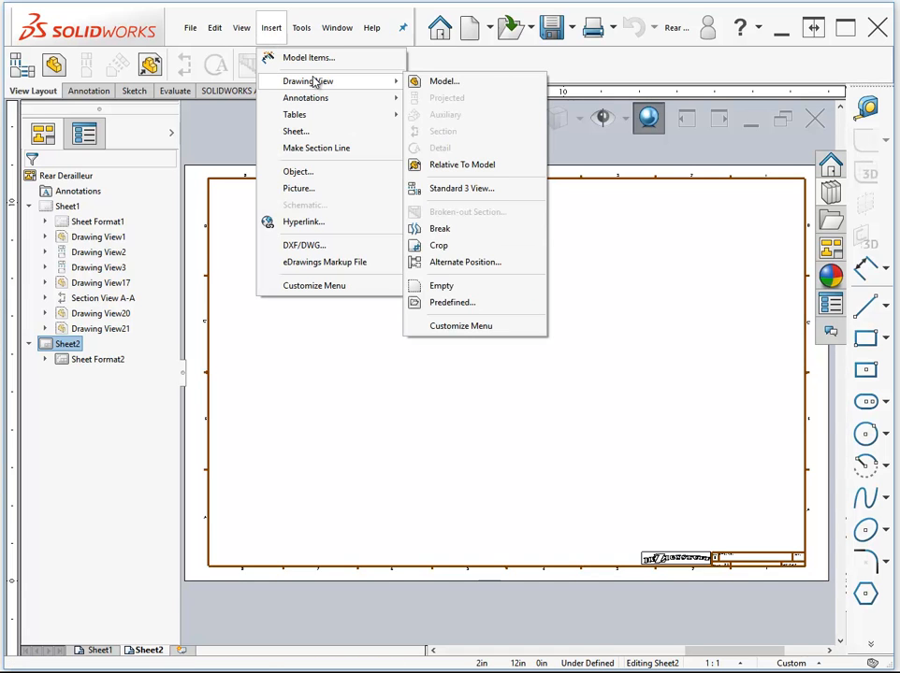
click(425, 82)
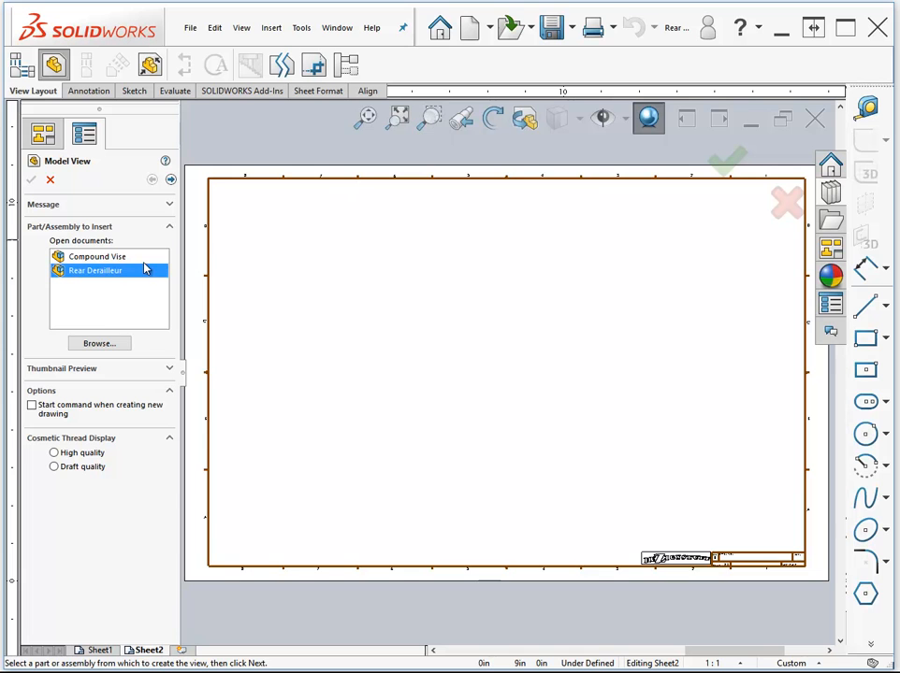
click(74, 345)
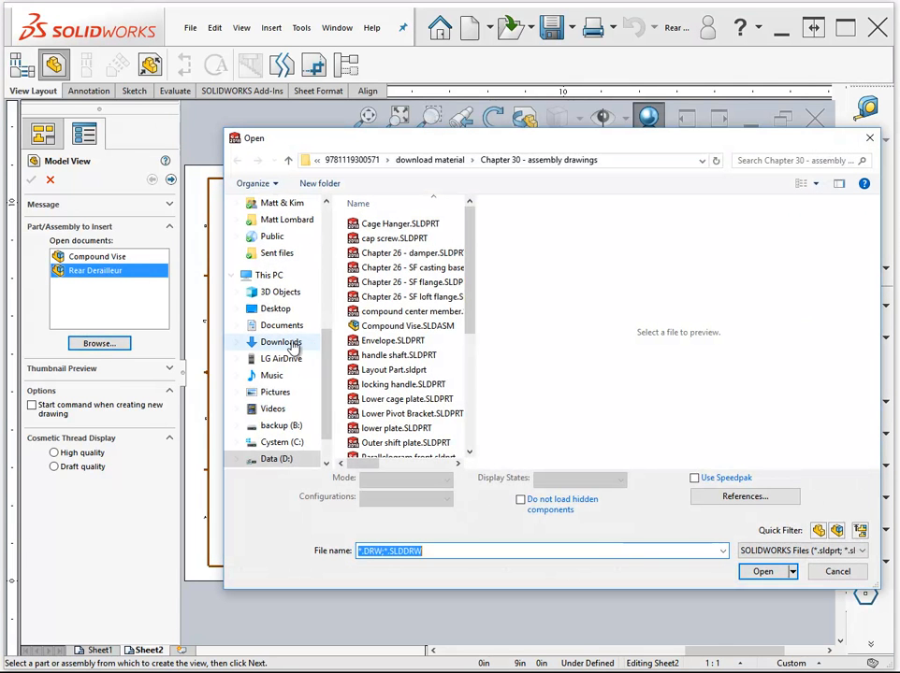
click(399, 224)
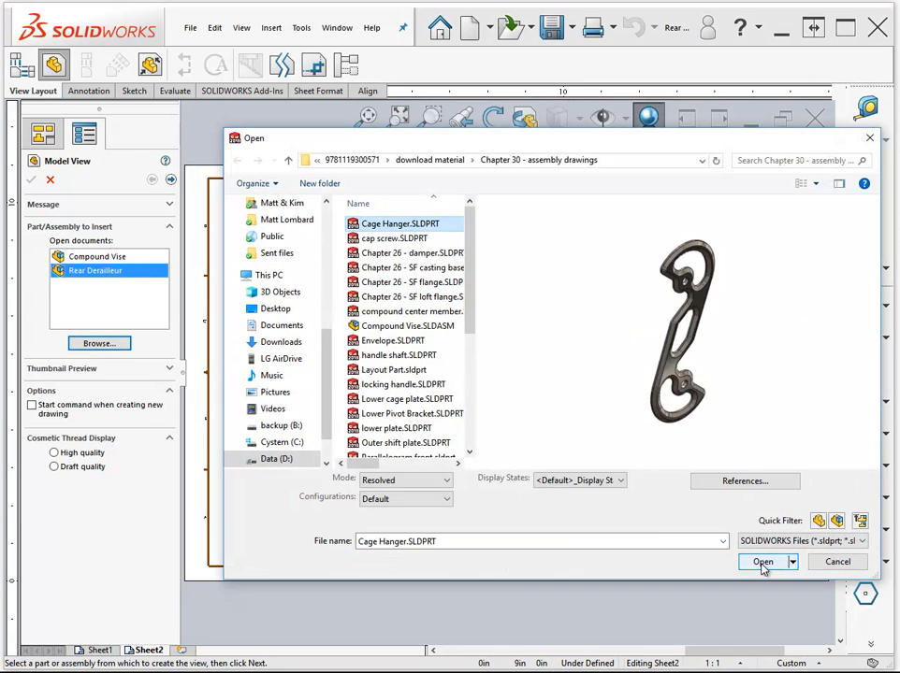
click(762, 572)
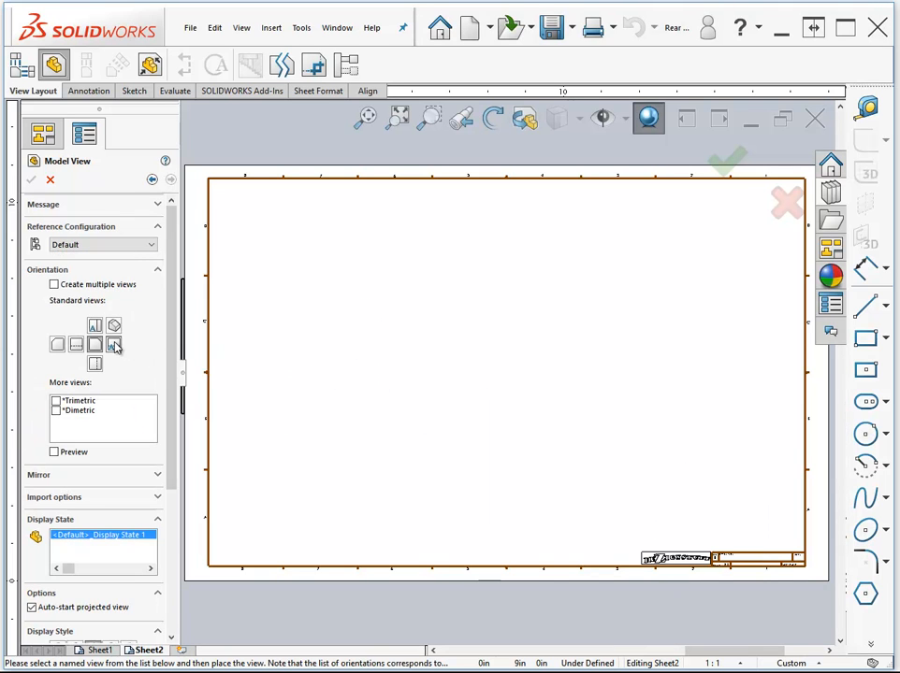
Step: Place a face-on view of the Cage Hanger on the sheet with a projected edge view beside it
click(113, 345)
click(379, 369)
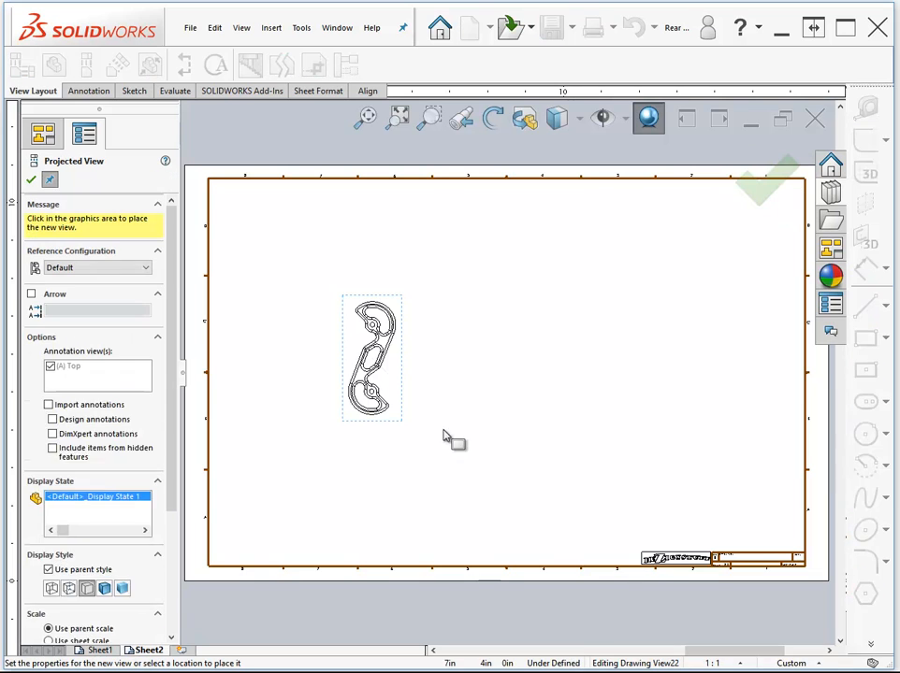
click(452, 374)
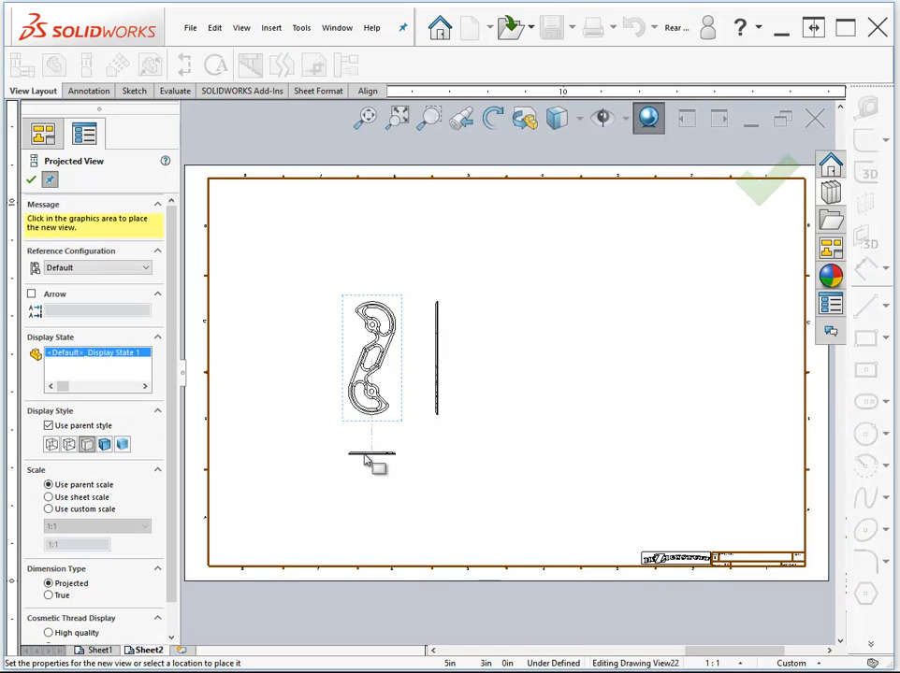
click(31, 181)
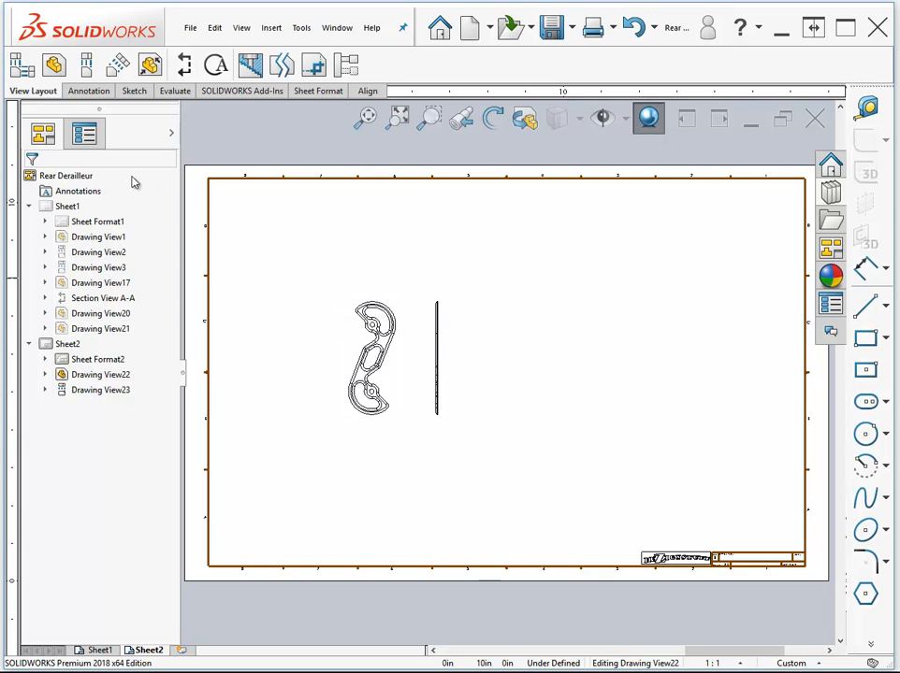
Step: Set Sheet2's properties to use custom property values from the model shown in Drawing View22
right_click(67, 349)
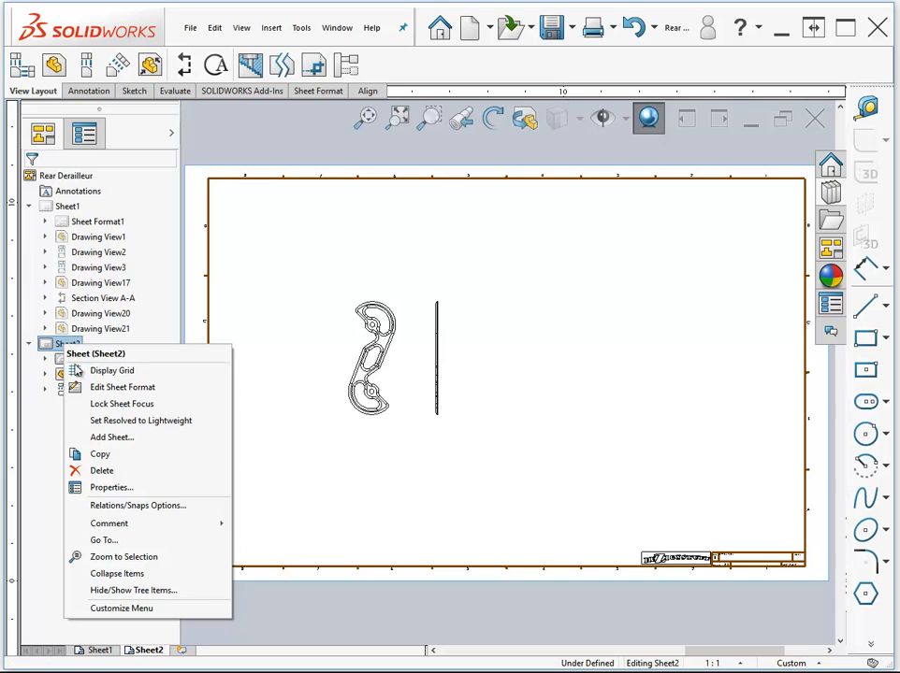
click(116, 489)
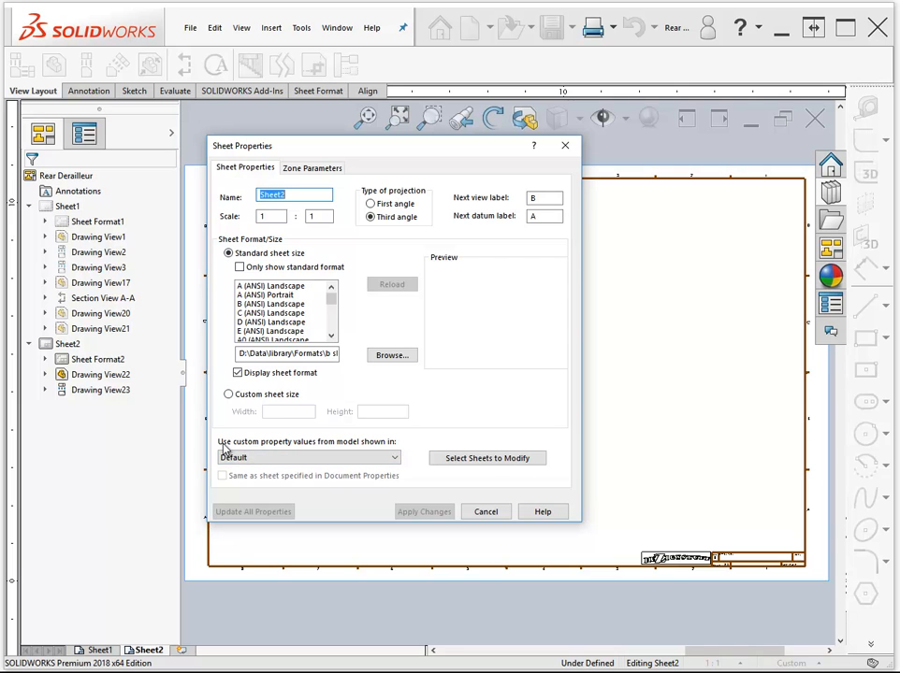
click(338, 458)
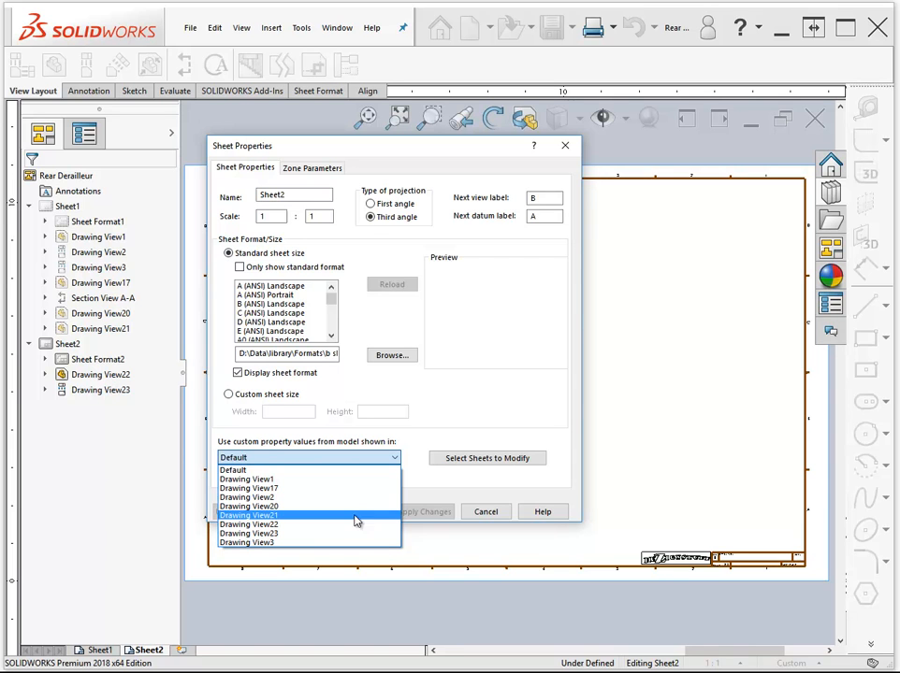
click(285, 527)
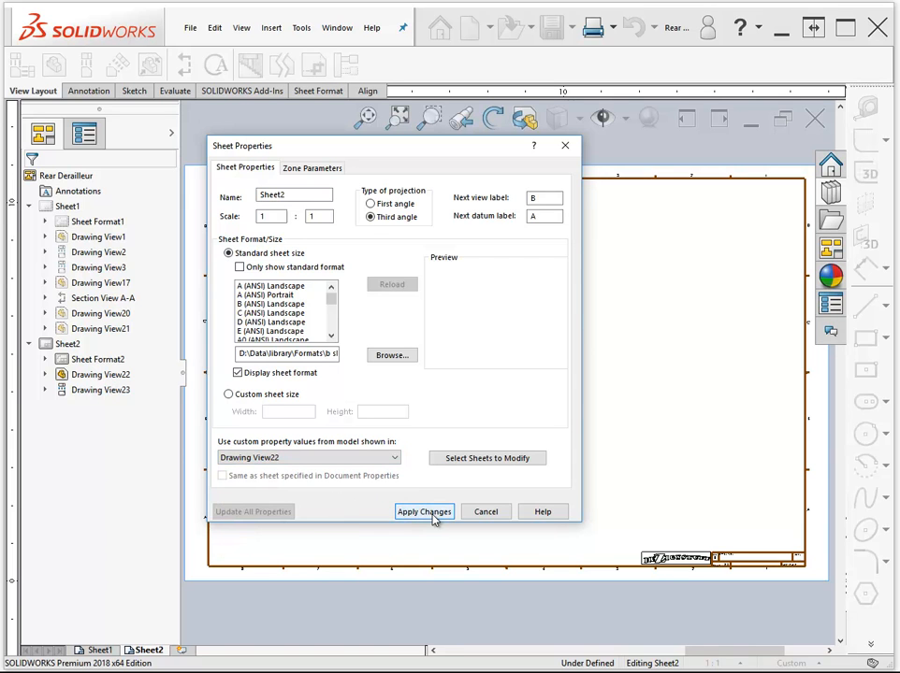
click(432, 517)
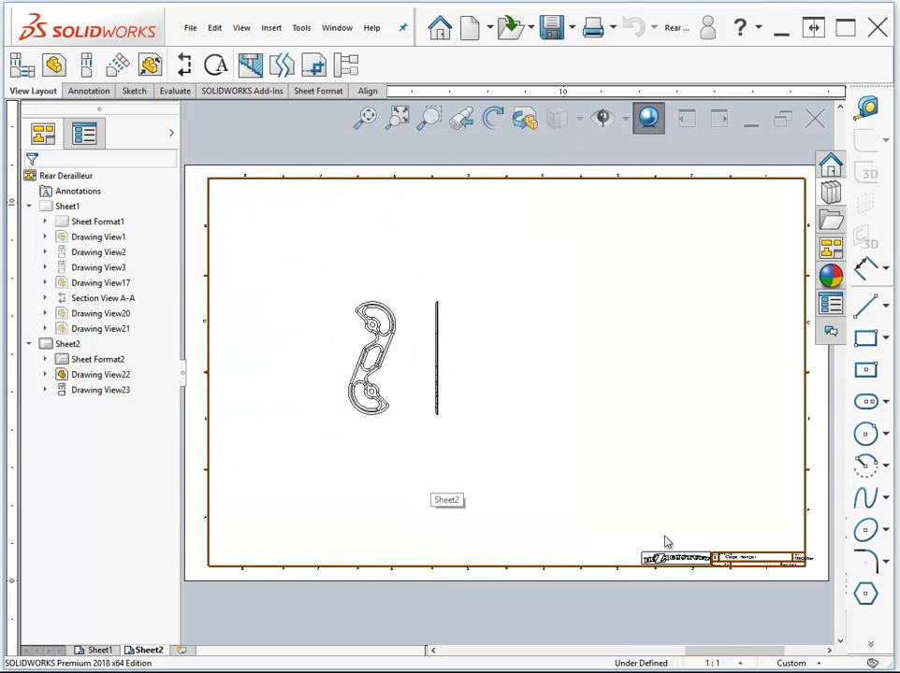
Step: Check the drawing number in Sheet2's title block and return to Sheet1
scroll(763, 568, down, 6)
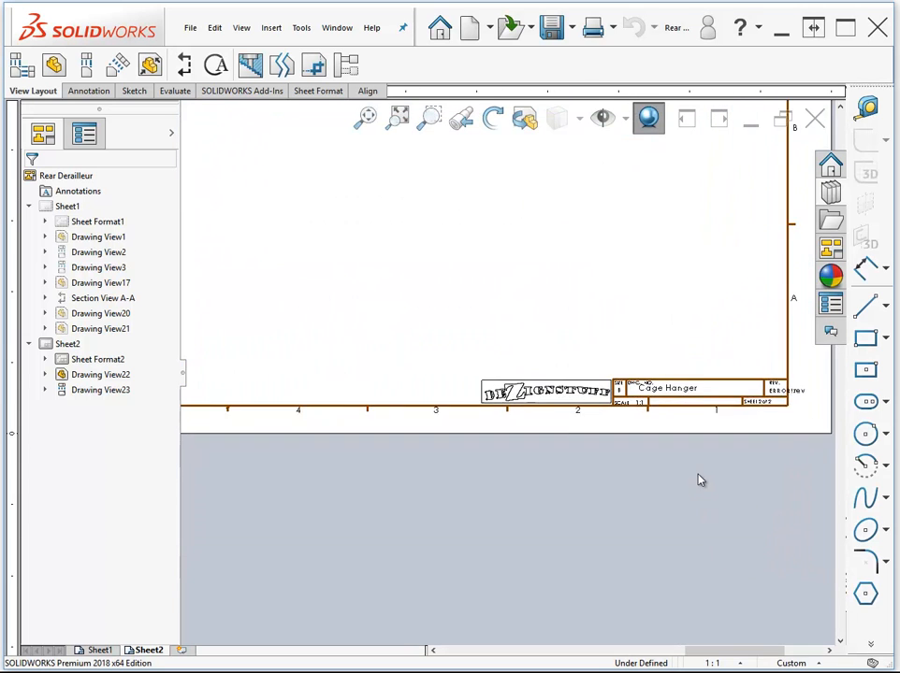
scroll(684, 400, down, 1)
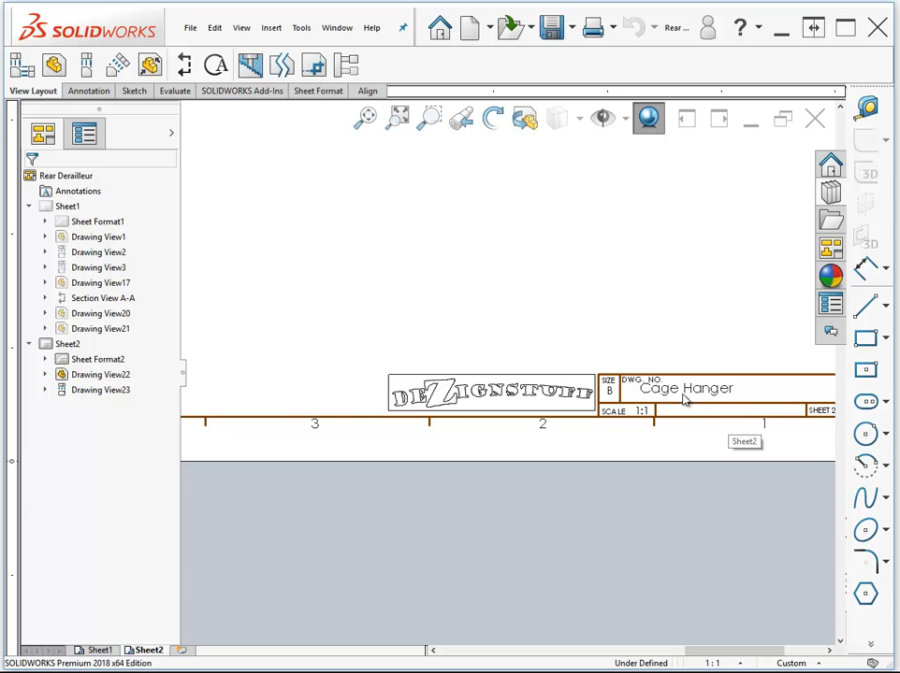
click(669, 314)
key(f)
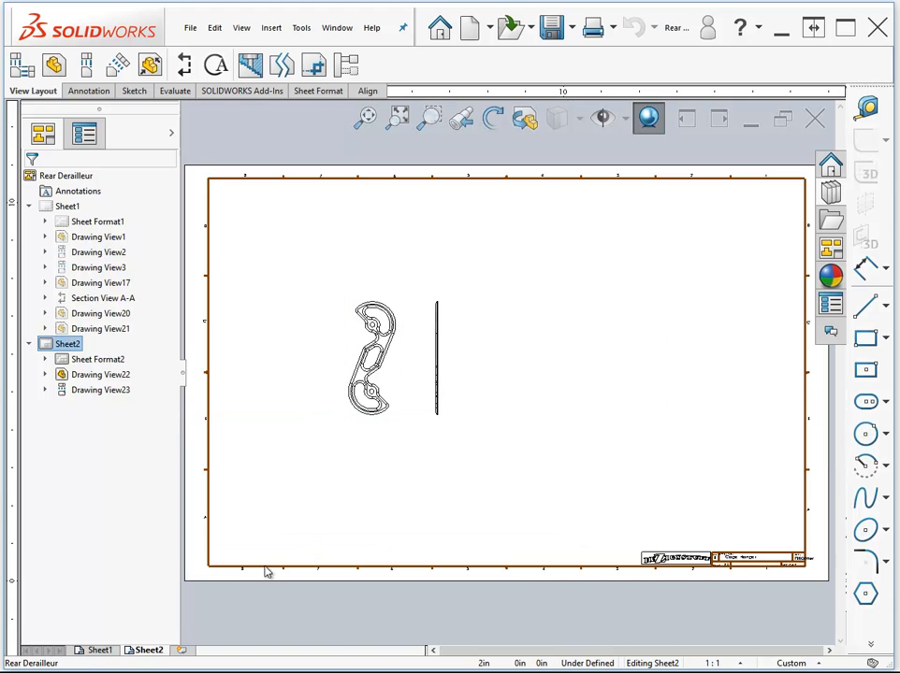
click(97, 649)
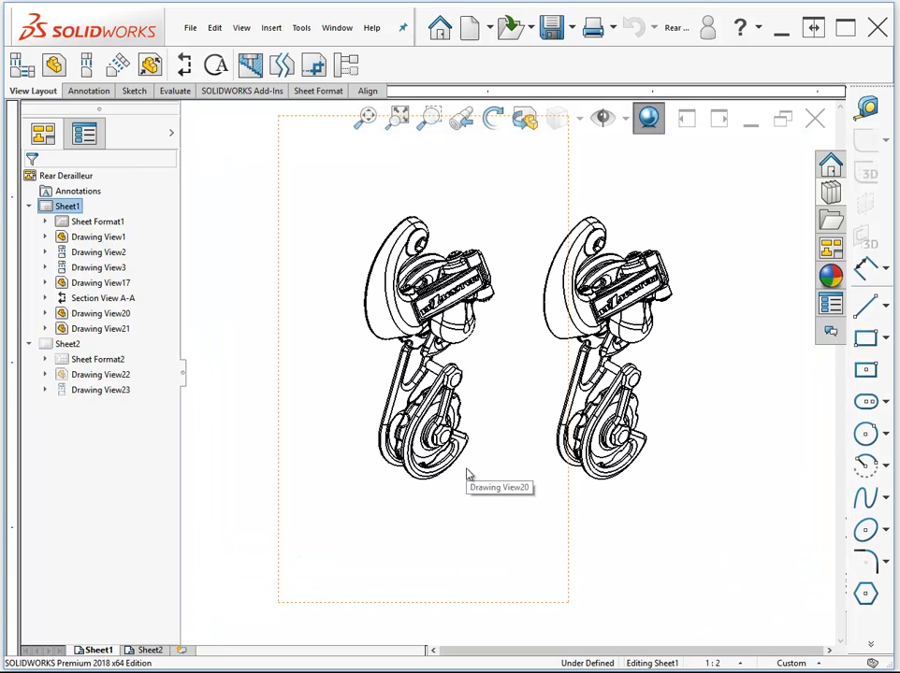